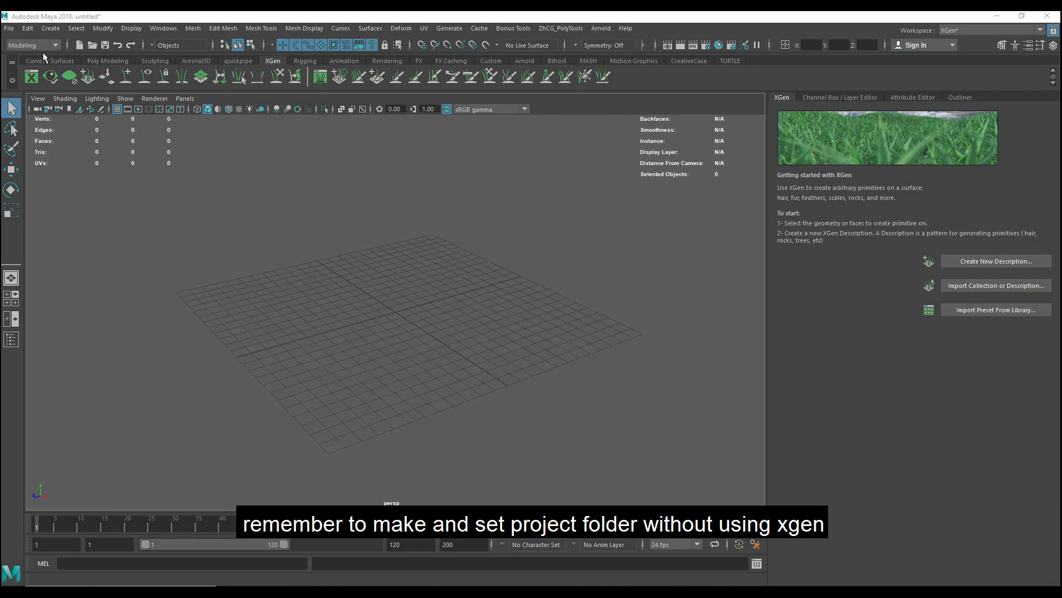
- In the Set Project dialog, create a new folder named xgen inside F:\Aresnal 3D
click(9, 28)
click(72, 391)
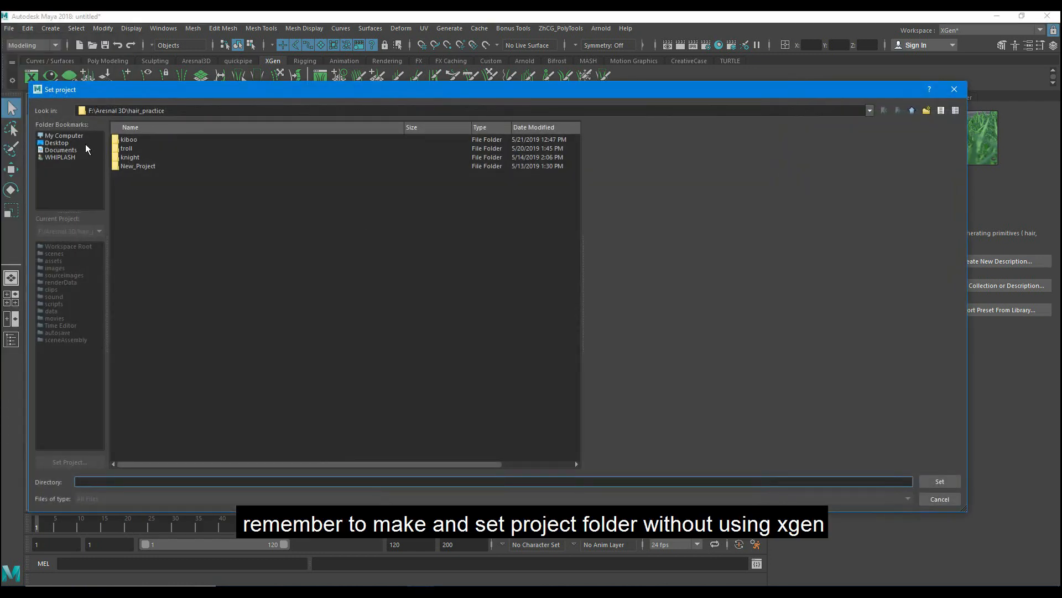
key(BackSpace)
right_click(185, 290)
click(200, 305)
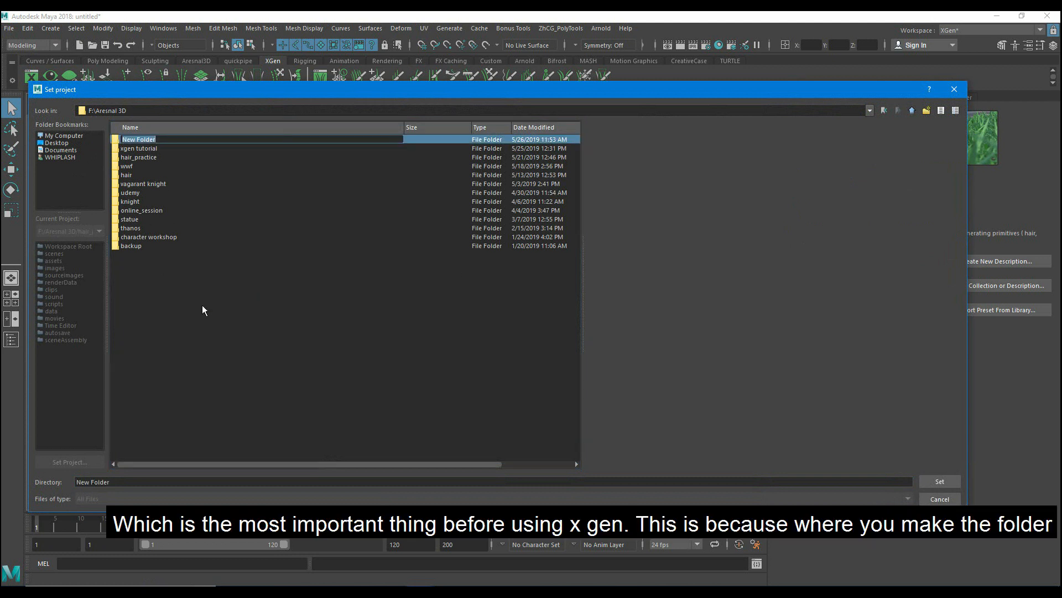
text(xgen)
key(Return)
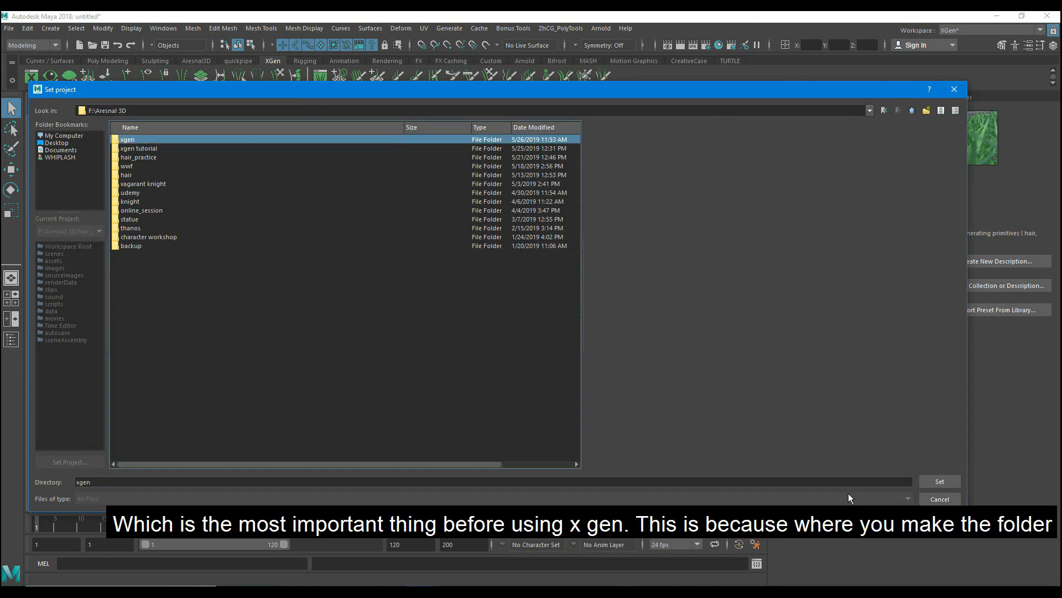
- Rename the new xgen folder to xgen_project and set it as the current project
click(151, 141)
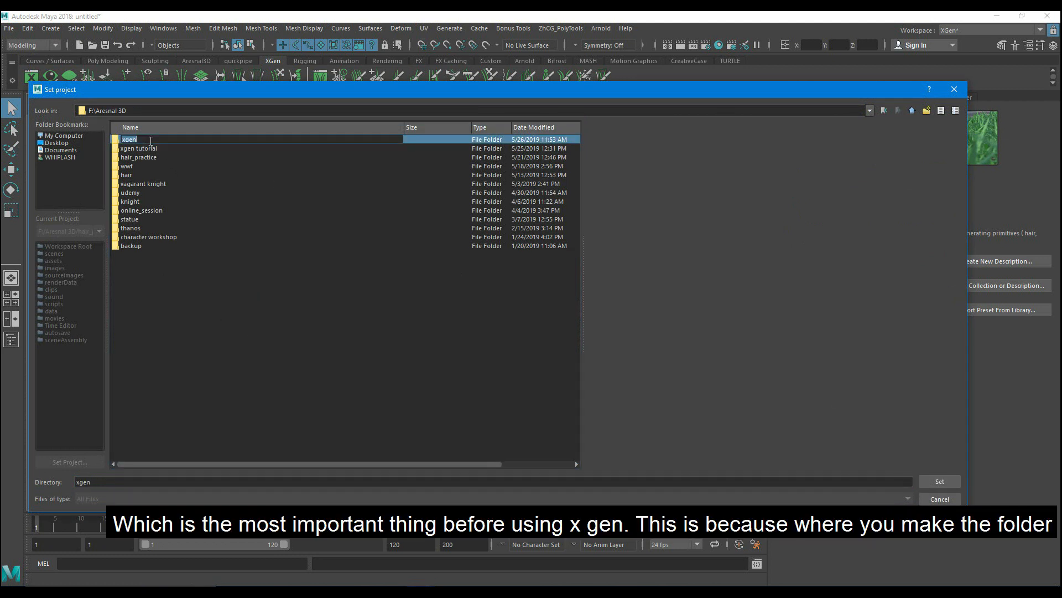
text(_project)
key(Return)
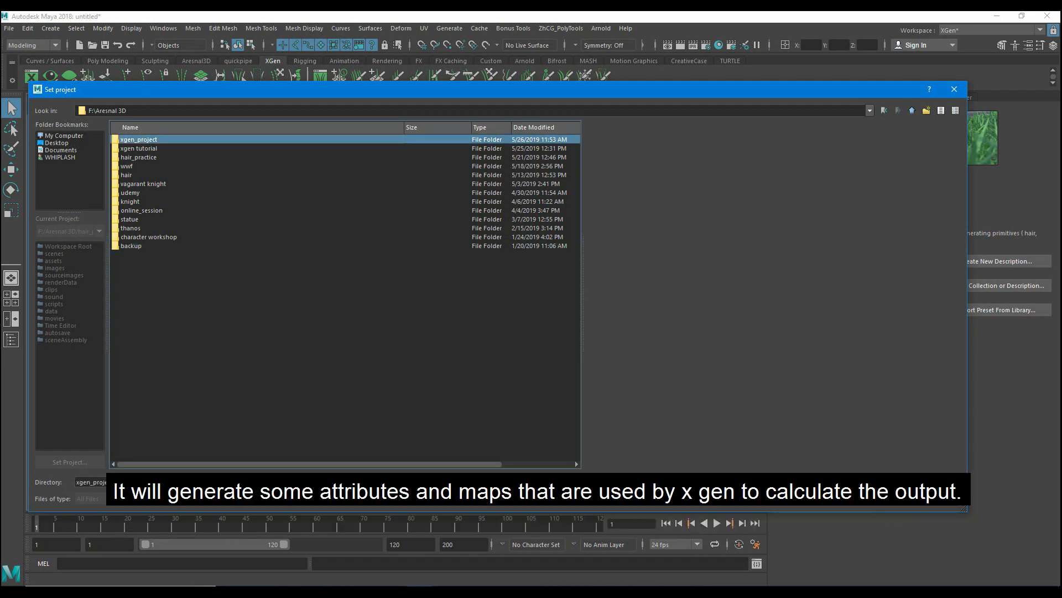
key(Return)
click(534, 320)
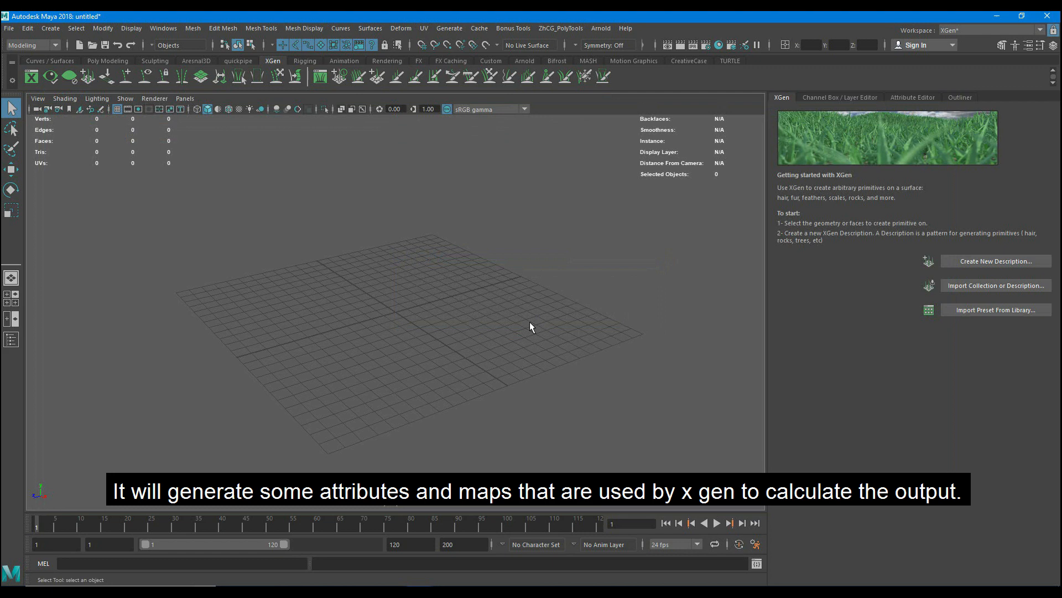
- Look inside the xgen_project folder through the Save As dialog
click(8, 28)
click(43, 404)
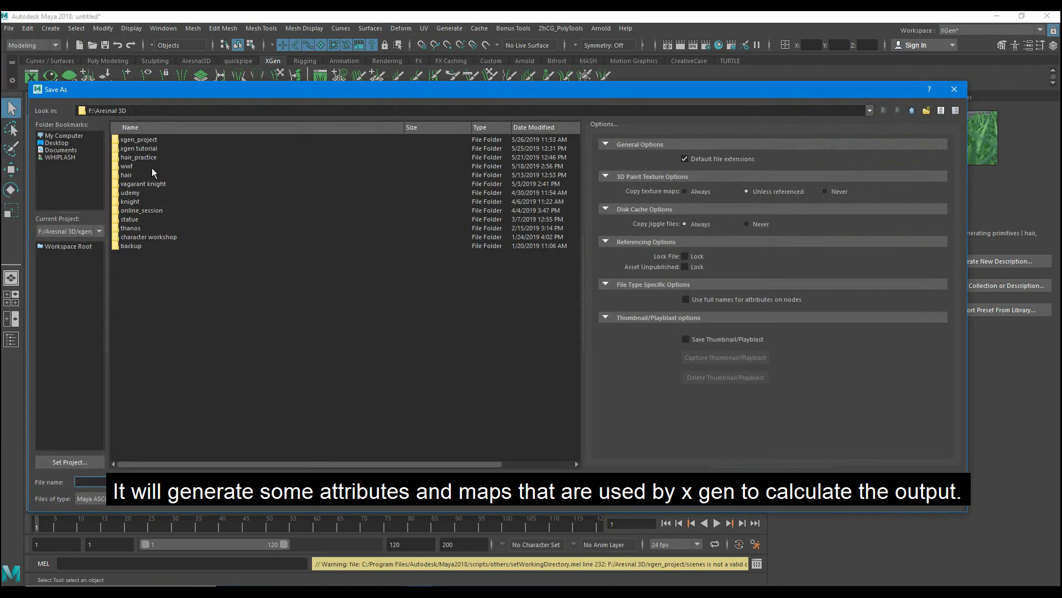
double_click(146, 140)
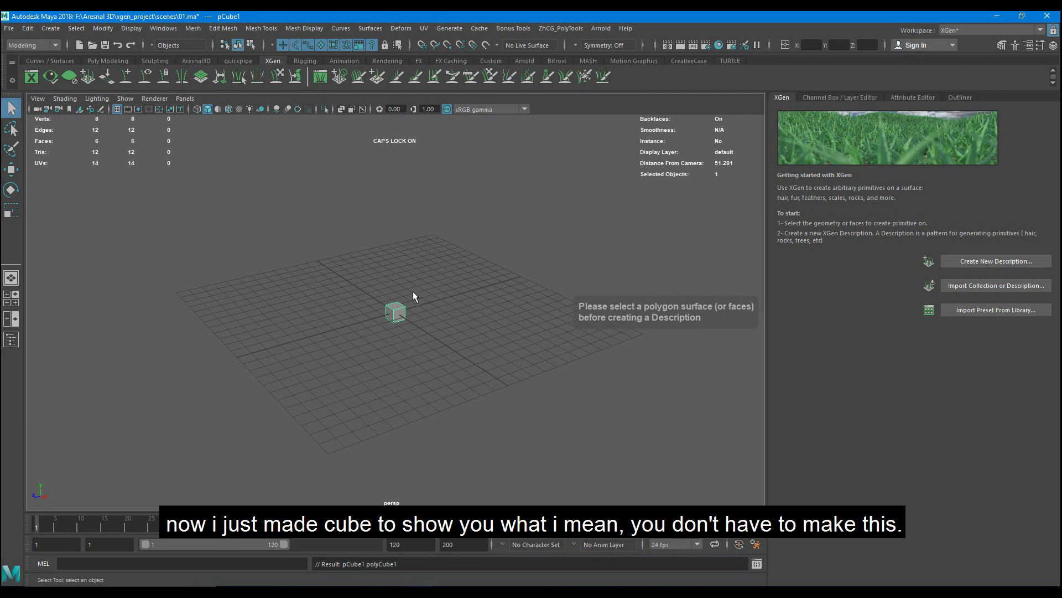
- Add a polygon cube at the centre of the grid and scale it up uniformly to several times its size
scroll(413, 293, up, 5)
key(r)
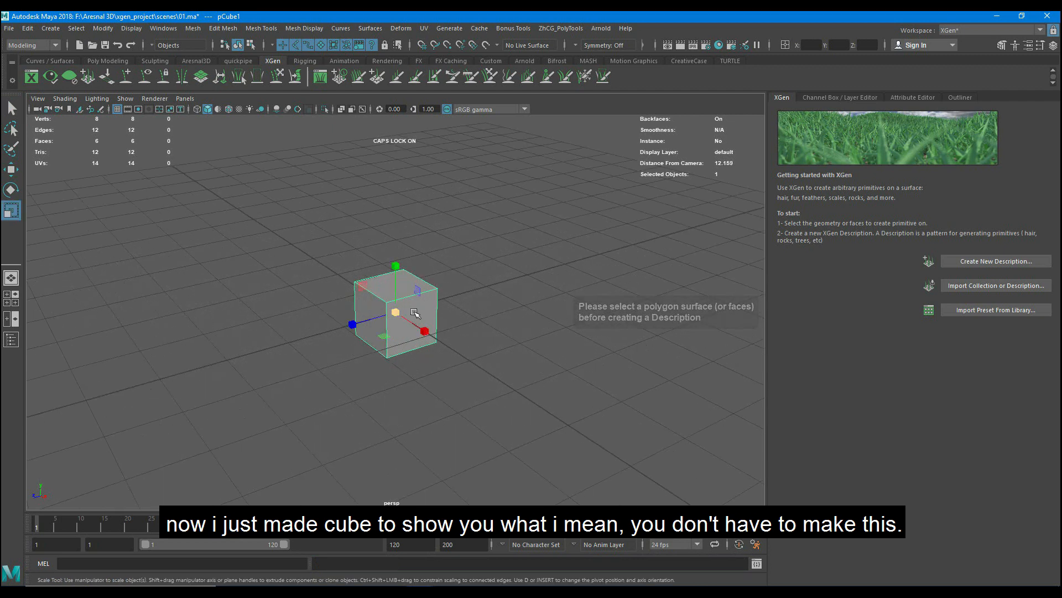
drag(396, 311, 513, 219)
right_click(499, 237)
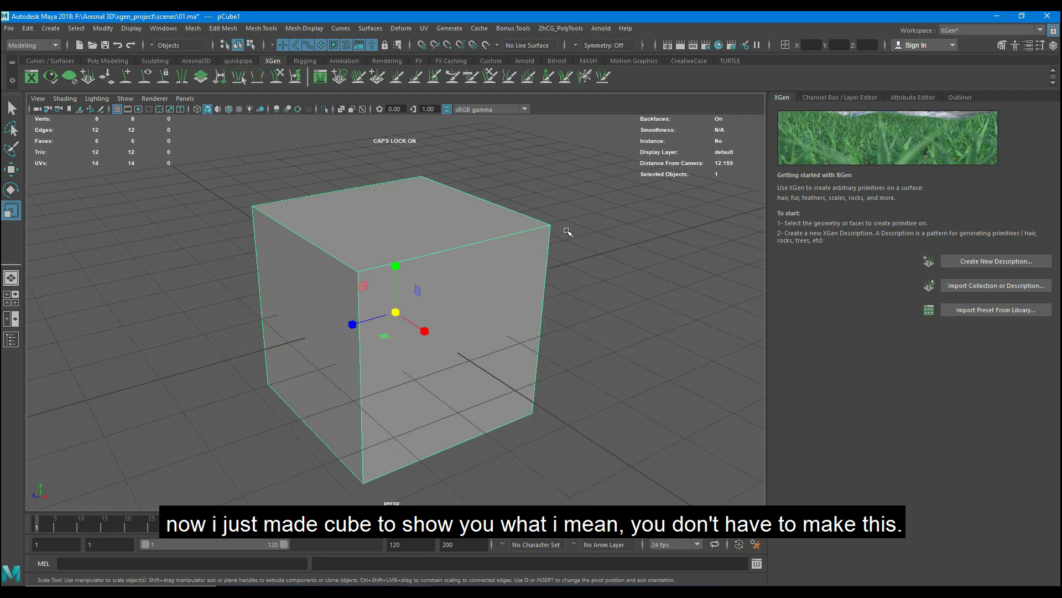
- Create a new XGen spline description on the cube, controlled by placing and shaping guides, keeping the default description and collection names
click(586, 223)
click(486, 240)
click(992, 261)
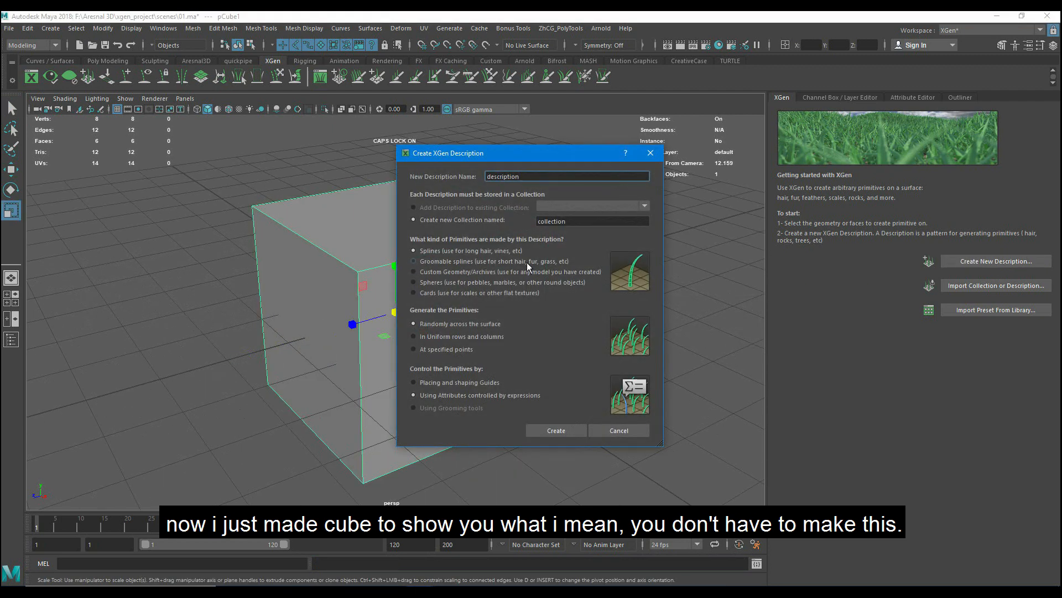
click(452, 382)
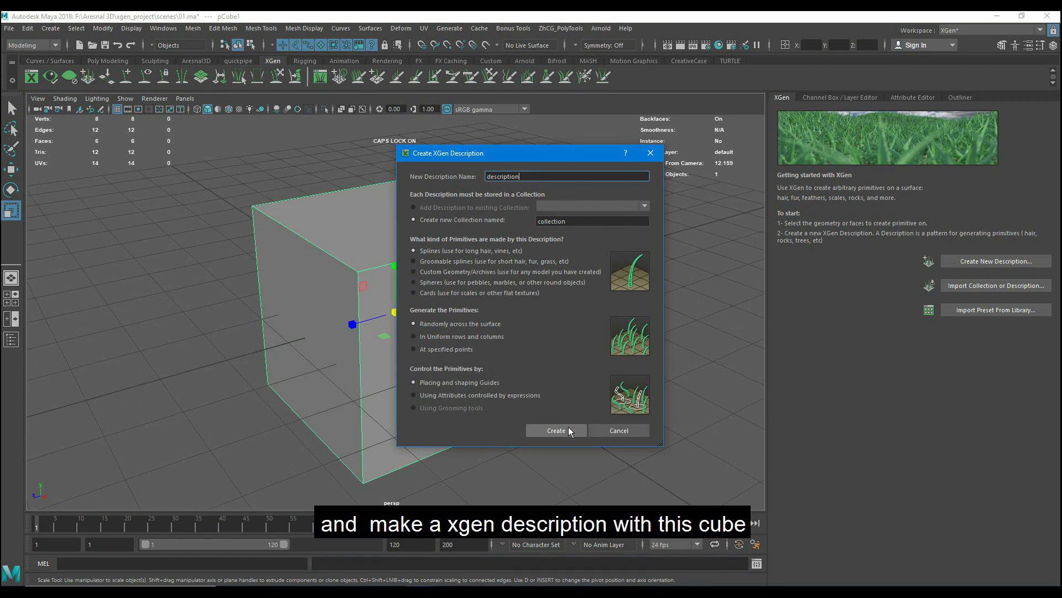
key(Return)
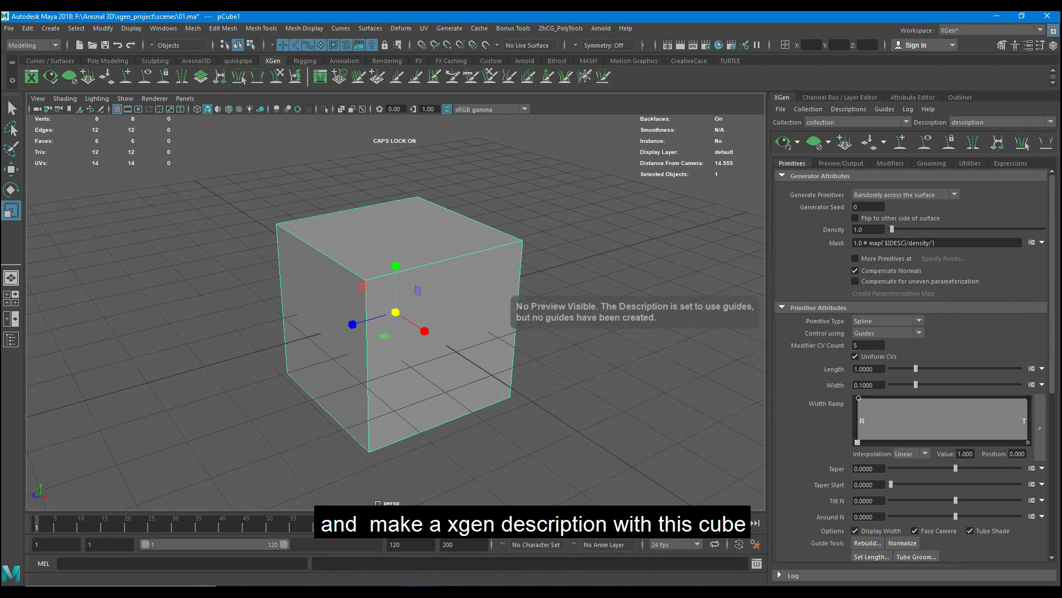
- Switch to File Explorer and examine the xgen and collections folders generated inside xgen_project
click(417, 591)
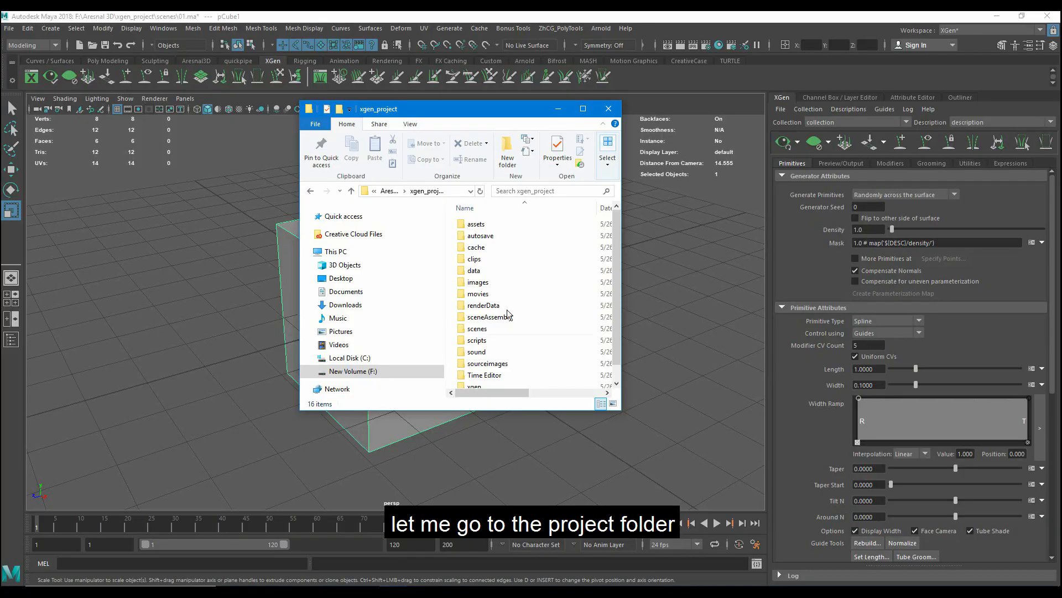
click(582, 109)
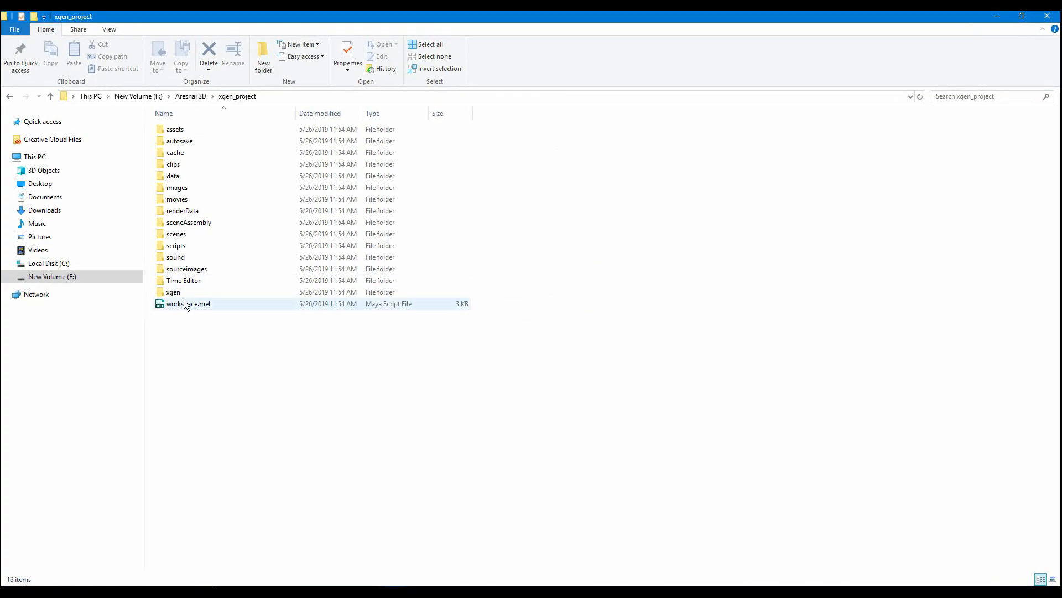
double_click(221, 293)
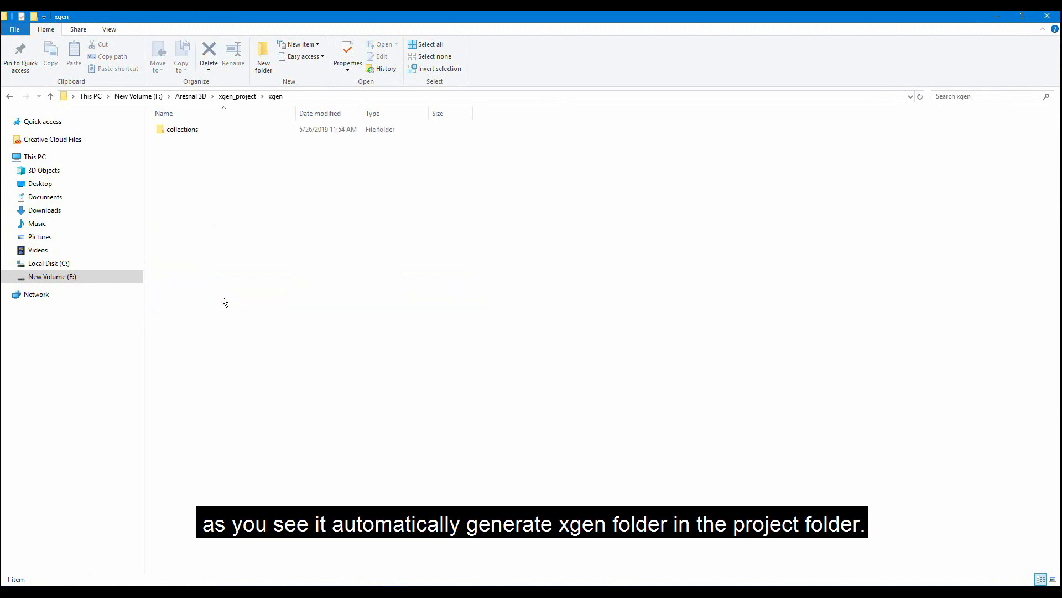
double_click(182, 129)
click(203, 131)
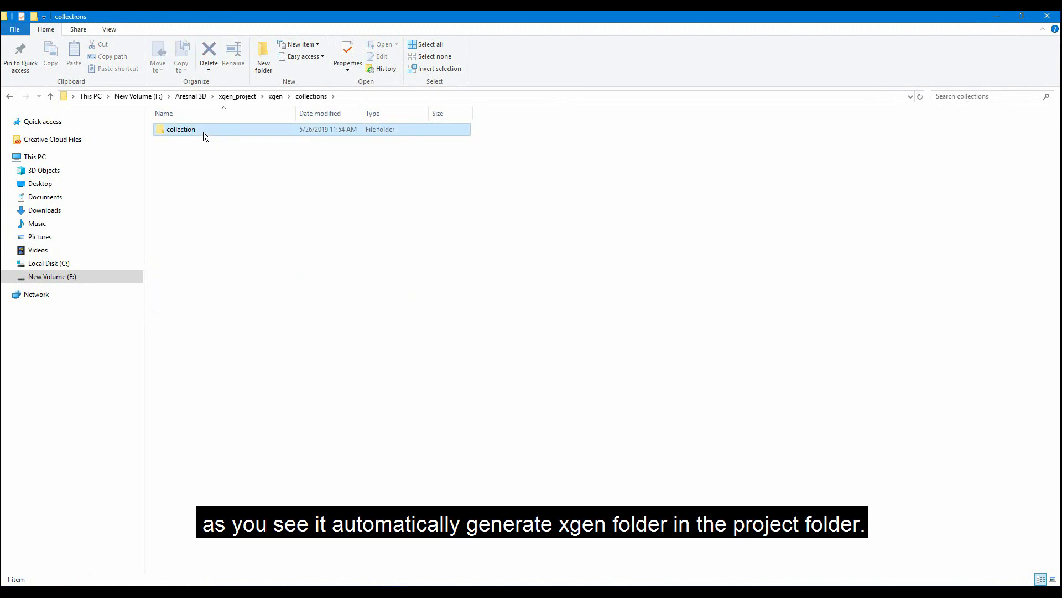
click(311, 223)
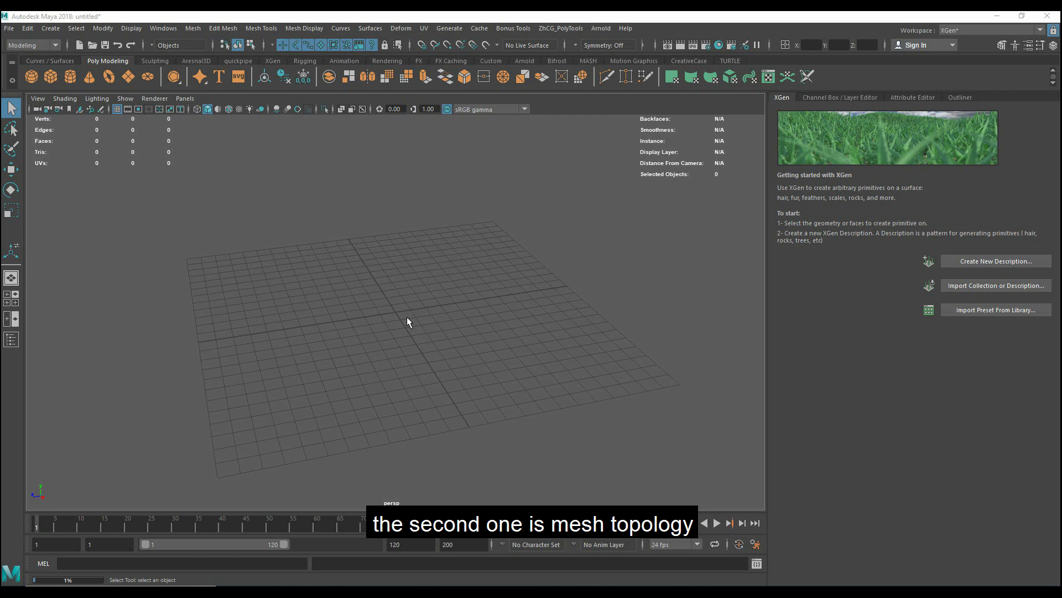
- Create a default polygon sphere, scale it up uniformly and move it to one side of the grid centre
alt+drag(309, 282, 325, 304)
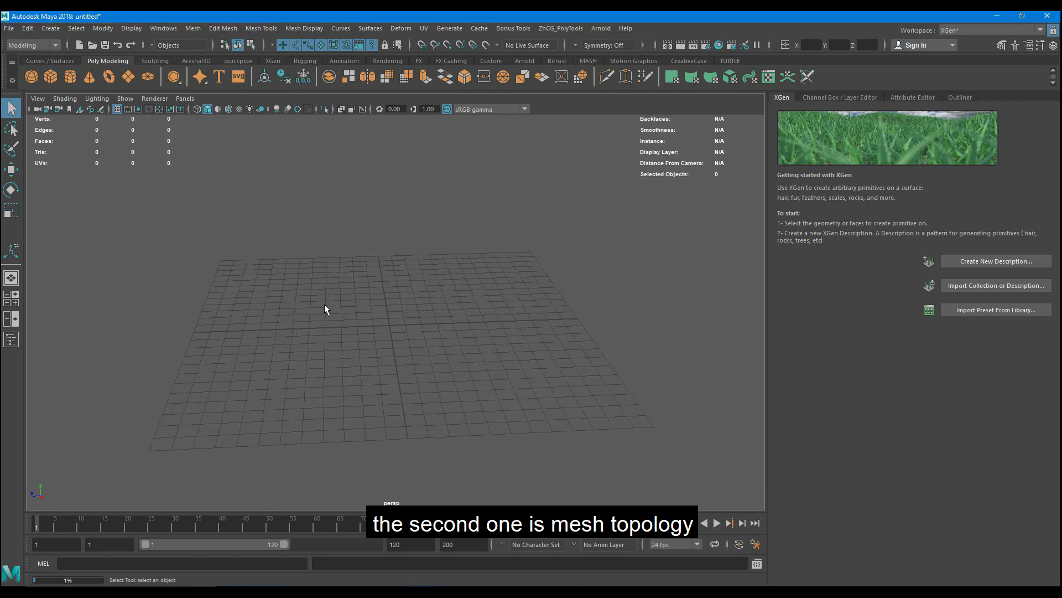
click(31, 74)
alt+right_drag(339, 364, 405, 350)
key(r)
drag(380, 346, 123, 331)
key(w)
- Add a polygon cube, scale it up uniformly by about 5.2 and move it clear of the sphere on the opposite side
click(474, 305)
scroll(474, 307, down, 3)
shift+right_drag(496, 254, 494, 283)
key(r)
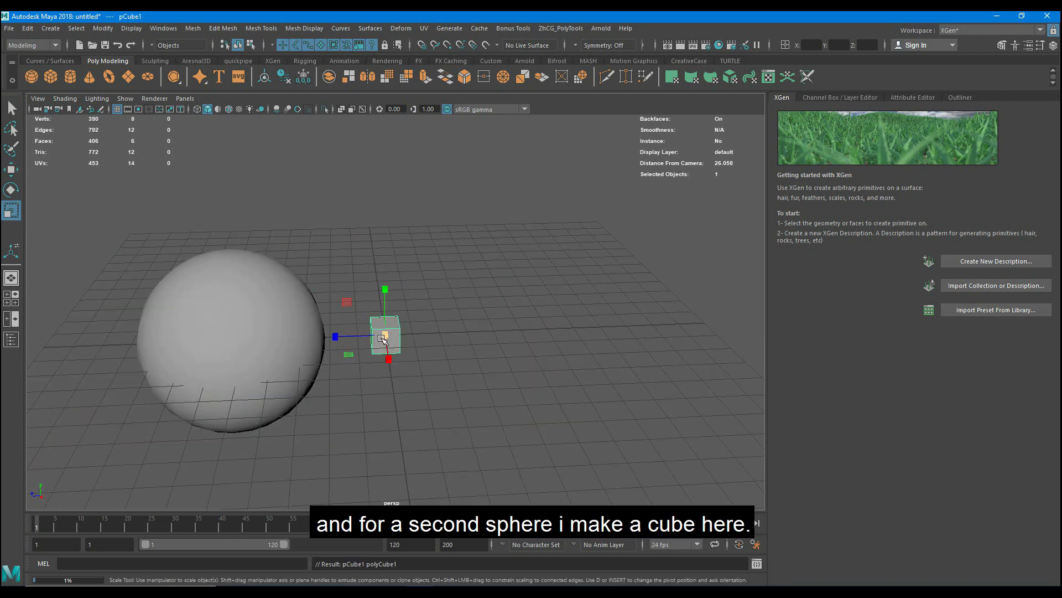
drag(386, 335, 460, 308)
key(w)
drag(349, 334, 554, 315)
key(r)
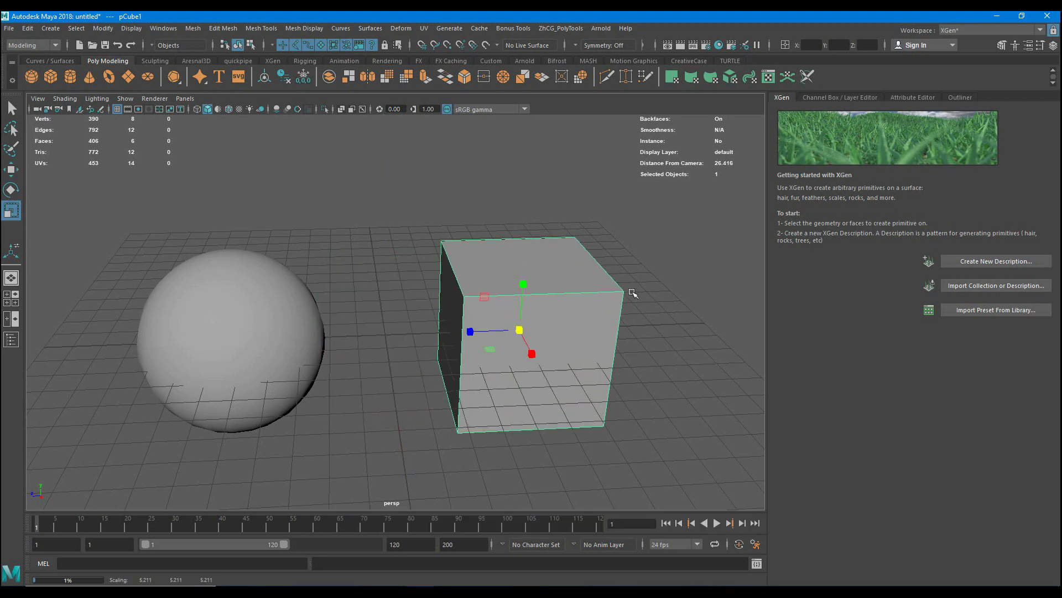
- Smooth the cube into a rounded mesh with 3 divisions
shift+right_drag(632, 274, 632, 273)
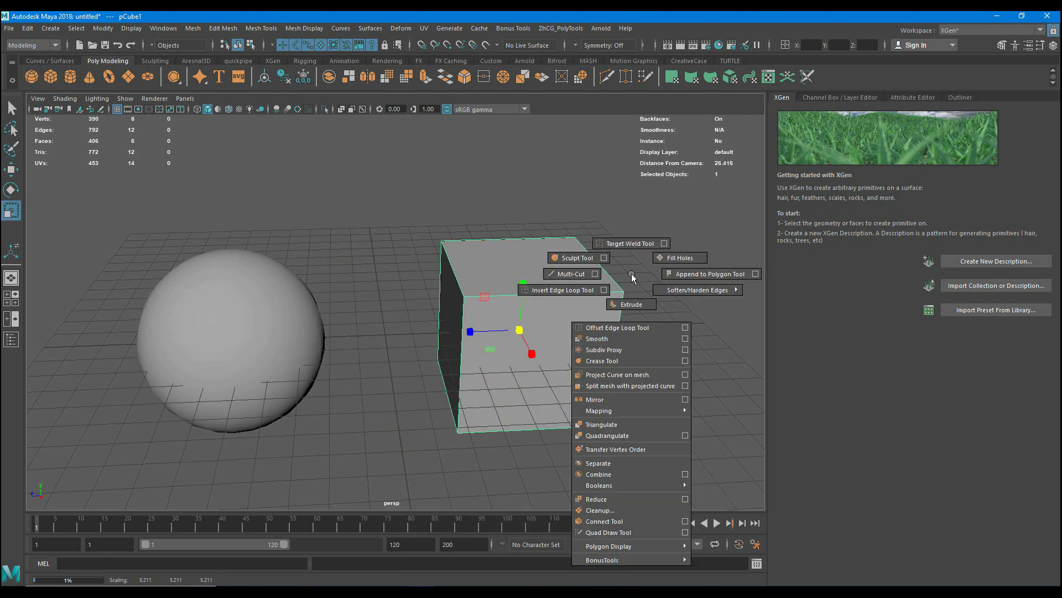
click(606, 340)
click(676, 201)
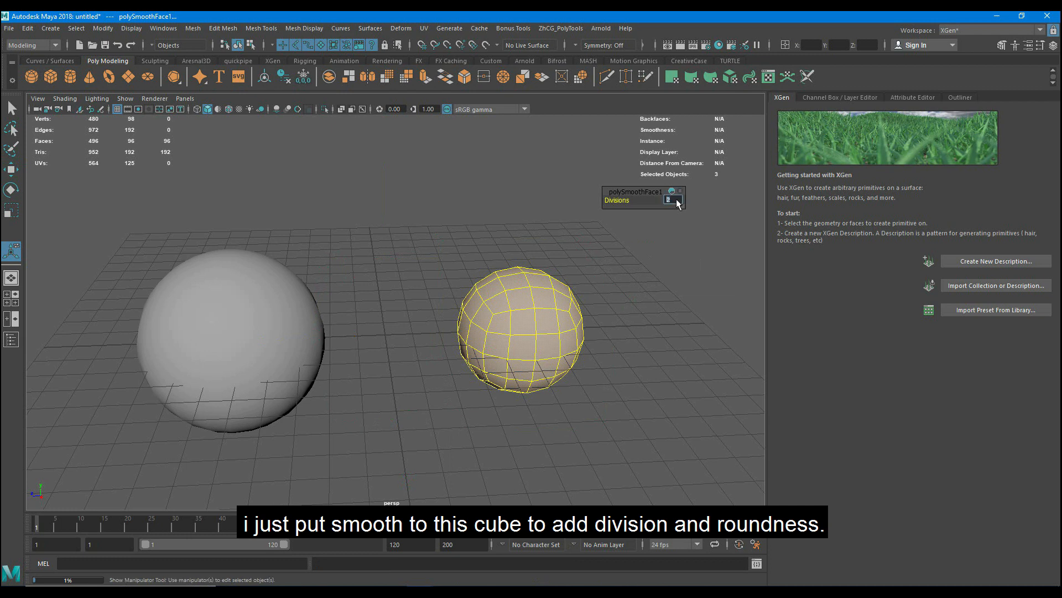
text(3)
key(Return)
- Scale up the smoothed cube uniformly to roughly match the default sphere's size
click(626, 357)
click(512, 344)
key(r)
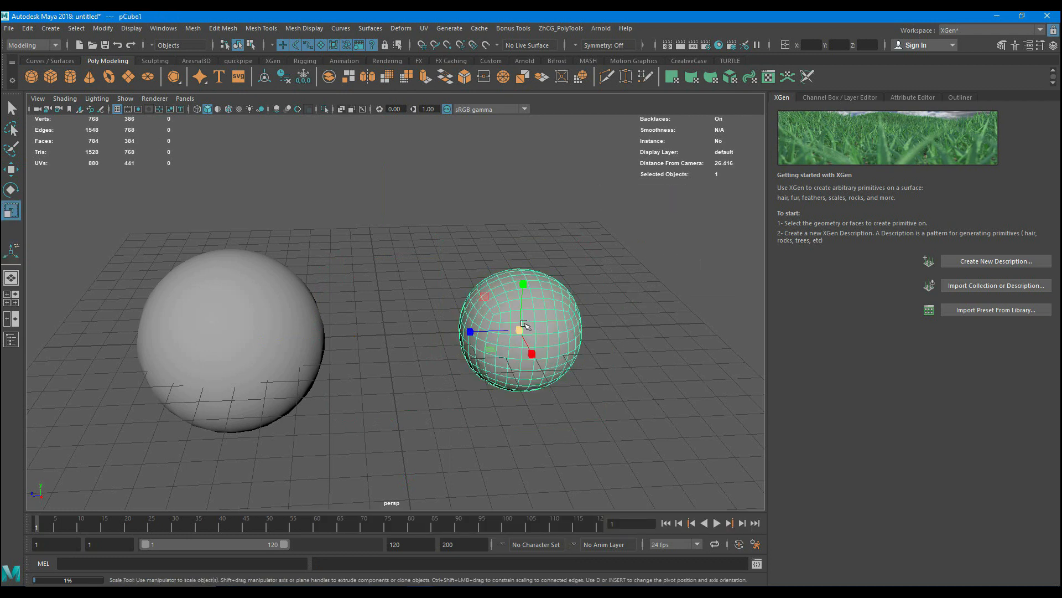
drag(516, 329, 576, 326)
- Turn on wireframe on shaded display for both spheres, leaving nothing selected
click(277, 304)
mouse_move(264, 323)
mouse_down()
mouse_move(308, 297)
mouse_move(292, 341)
mouse_move(331, 307)
mouse_move(350, 387)
mouse_up()
click(248, 166)
click(229, 110)
- Compare the default sphere's pole topology with the quad topology of the smoothed cube
scroll(325, 301, down, 2)
scroll(351, 386, up, 1)
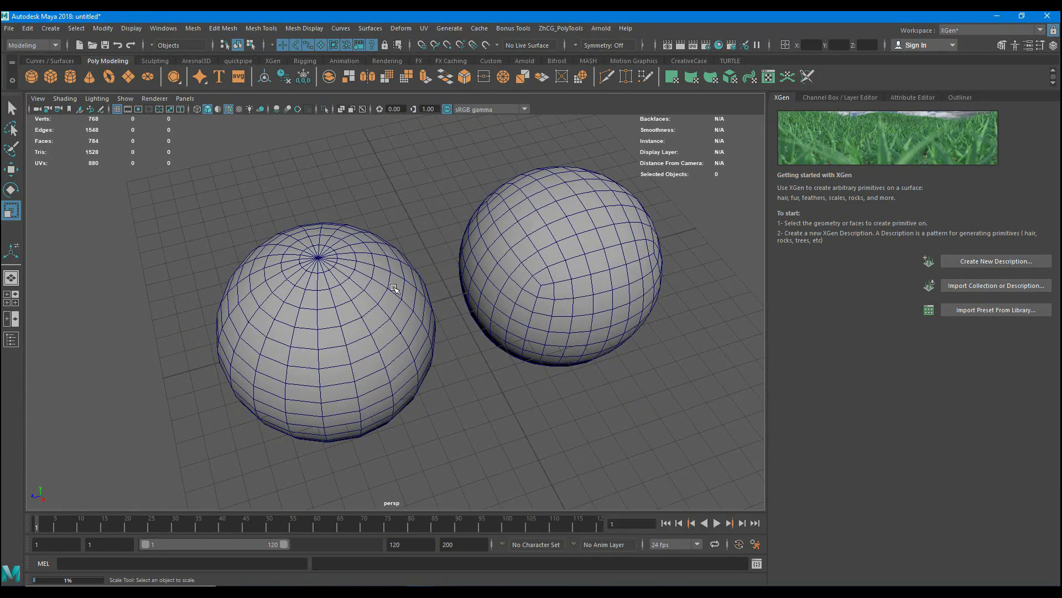
alt+drag(397, 290, 301, 286)
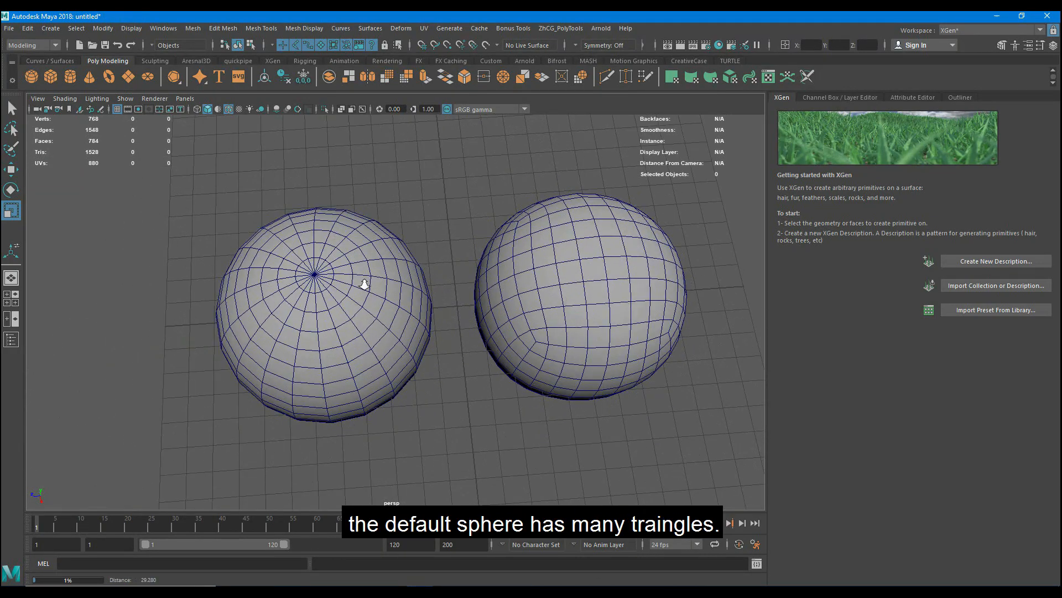
scroll(363, 282, up, 2)
click(620, 342)
alt+drag(620, 344, 460, 209)
click(452, 205)
- Start the Grease Pencil tool, add a frame and mark the triangle edges at the default sphere's pole
click(37, 99)
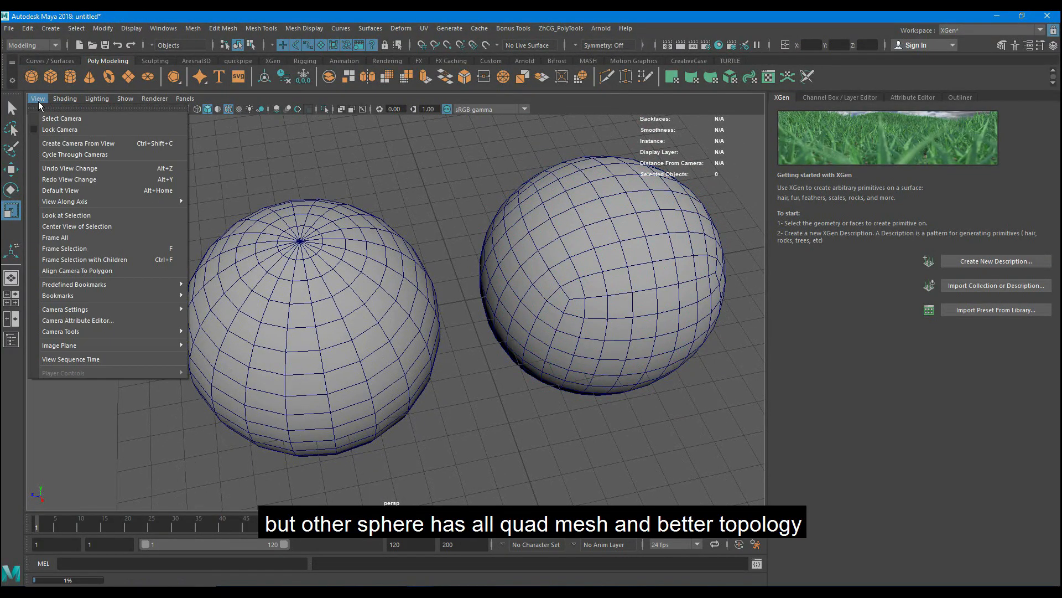
mouse_move(144, 331)
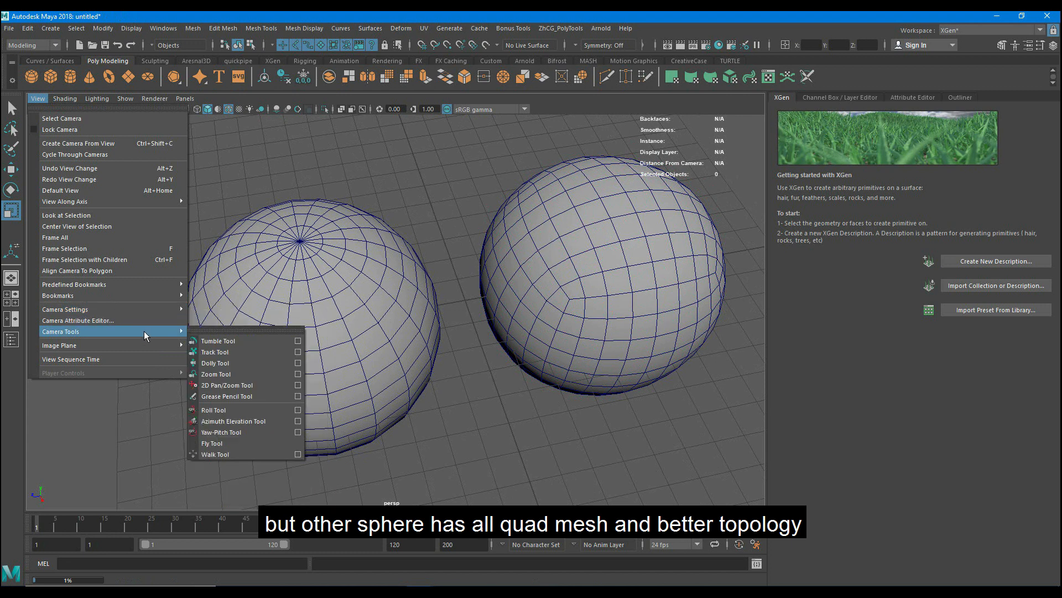
click(224, 396)
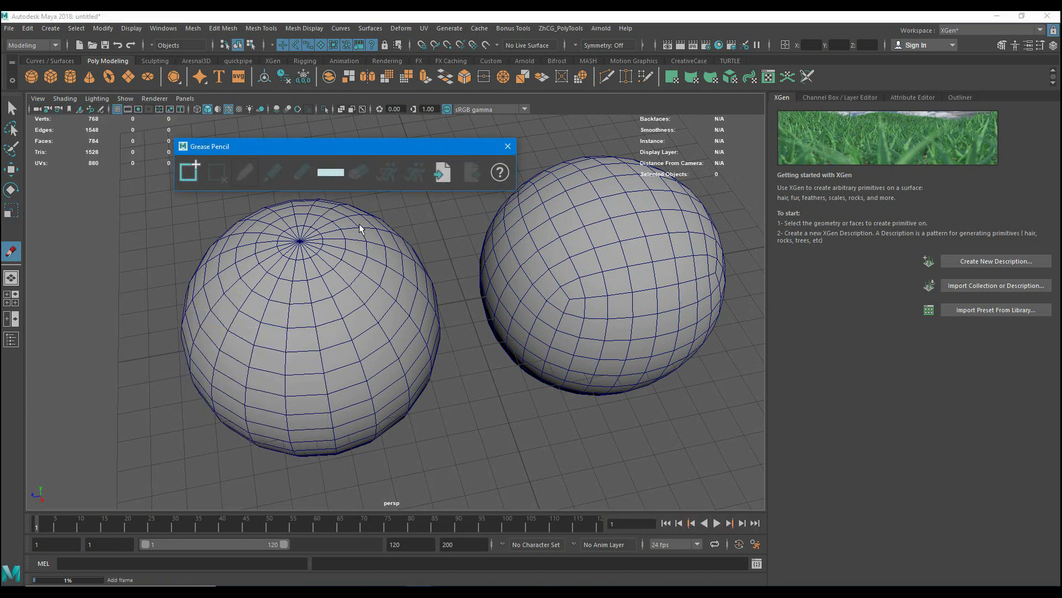
click(337, 224)
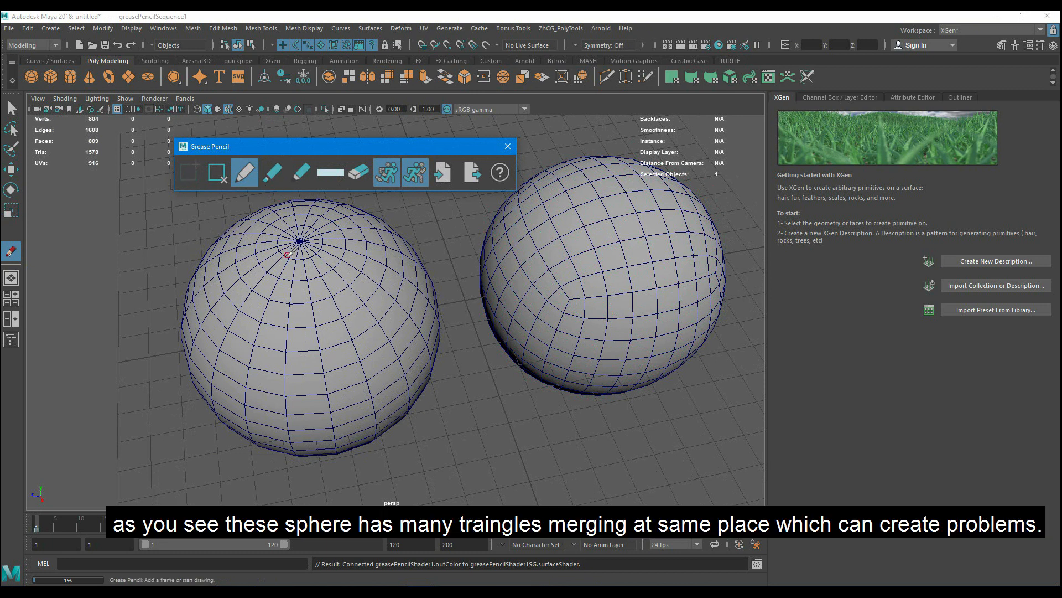
drag(296, 252, 274, 278)
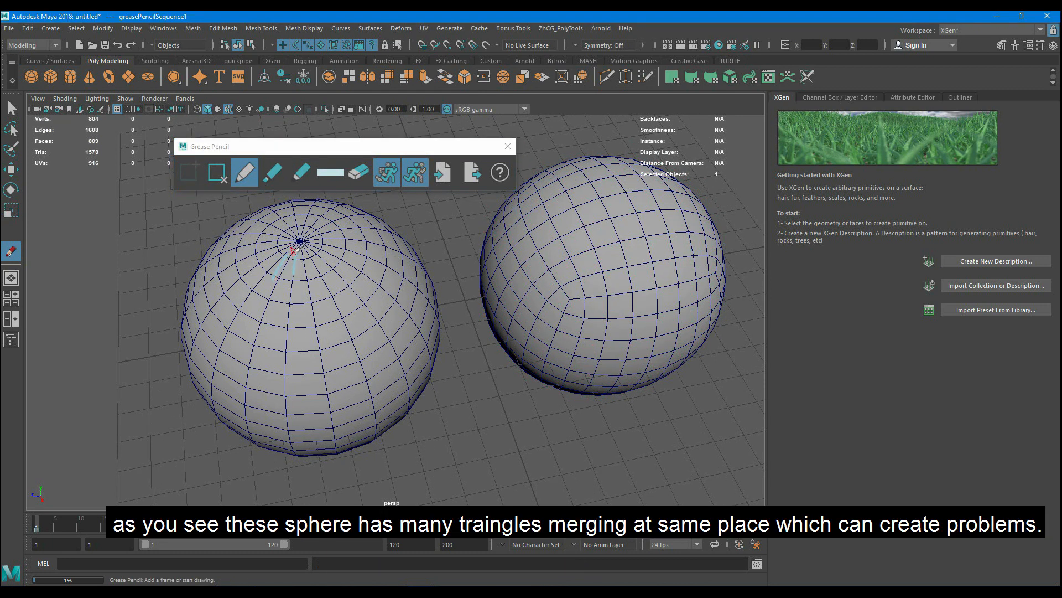
- Sketch a small grid of pencil strokes over the quad faces of the smoothed-cube sphere
drag(534, 275, 591, 243)
mouse_move(522, 256)
mouse_down()
mouse_move(569, 223)
mouse_move(564, 287)
mouse_up()
drag(550, 213, 582, 275)
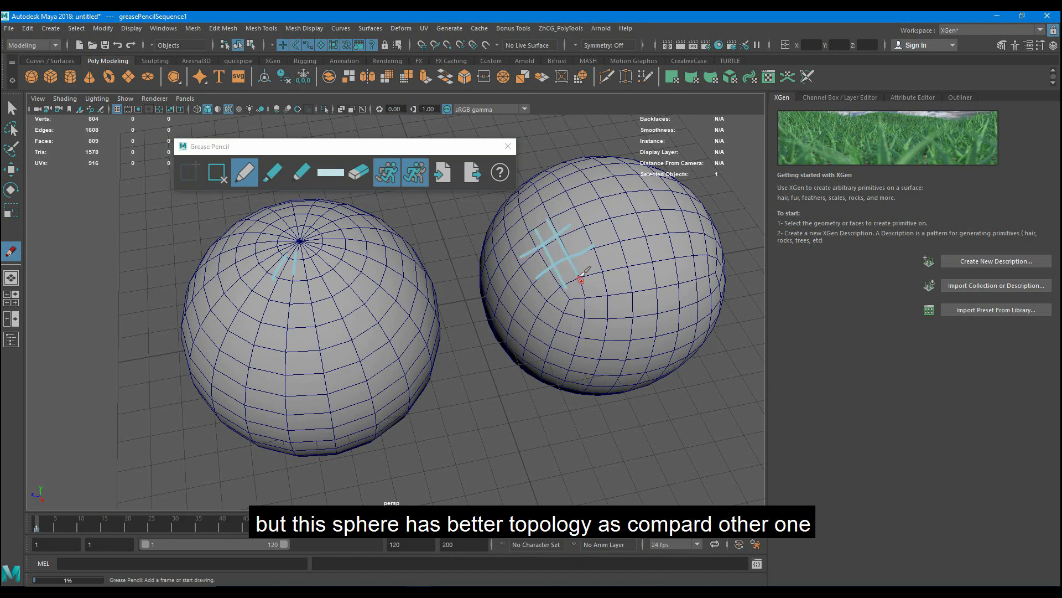
- Draw a large pencil X across the default sphere to mark it as unsuitable for XGen
mouse_move(481, 302)
alt+mouse_down()
mouse_move(472, 319)
mouse_move(449, 302)
alt+mouse_up()
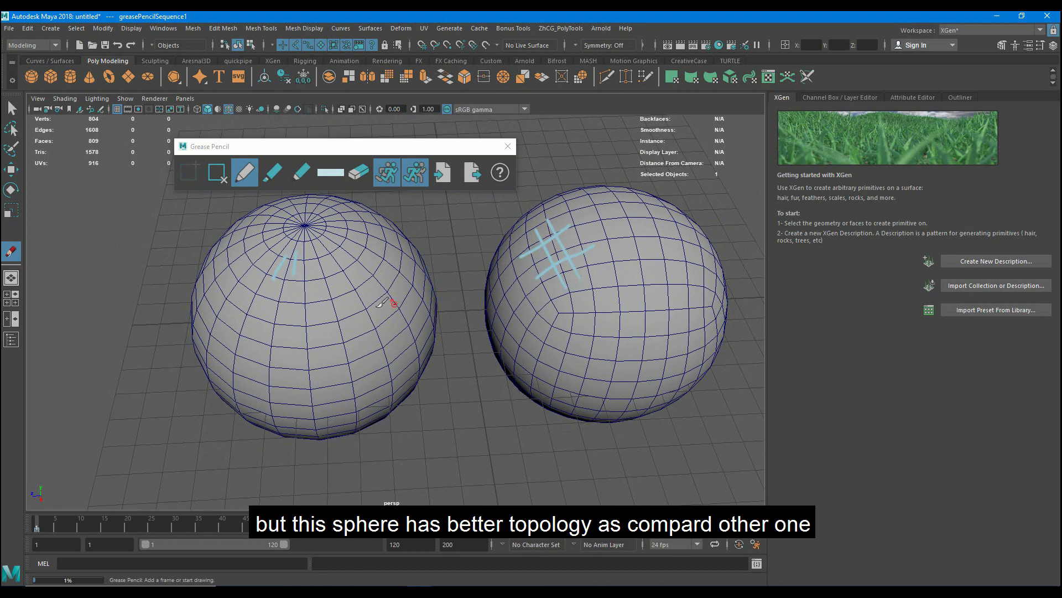
alt+drag(384, 303, 322, 284)
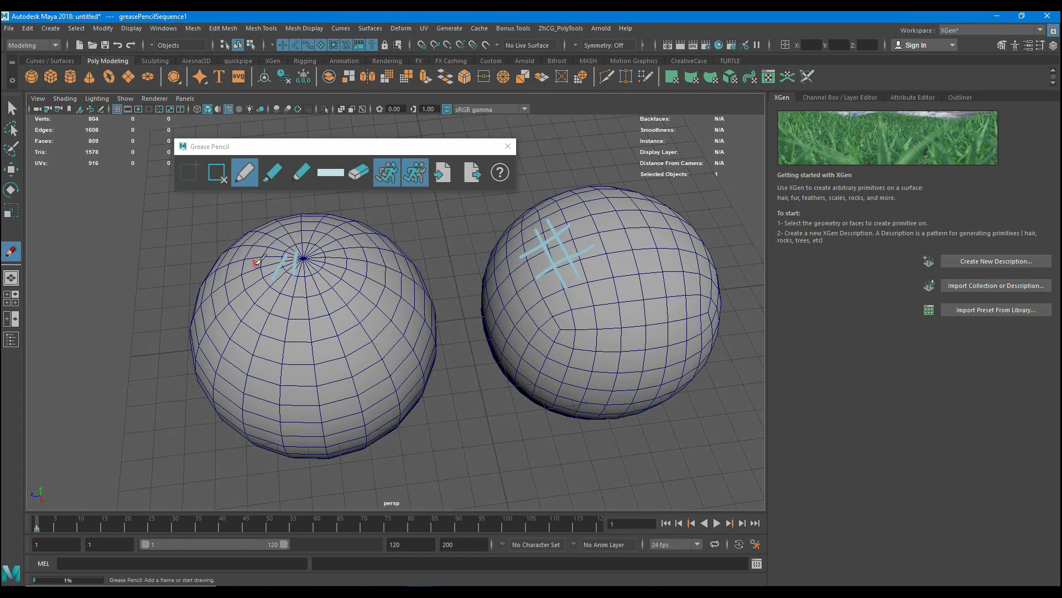
drag(258, 252, 410, 412)
drag(419, 255, 243, 420)
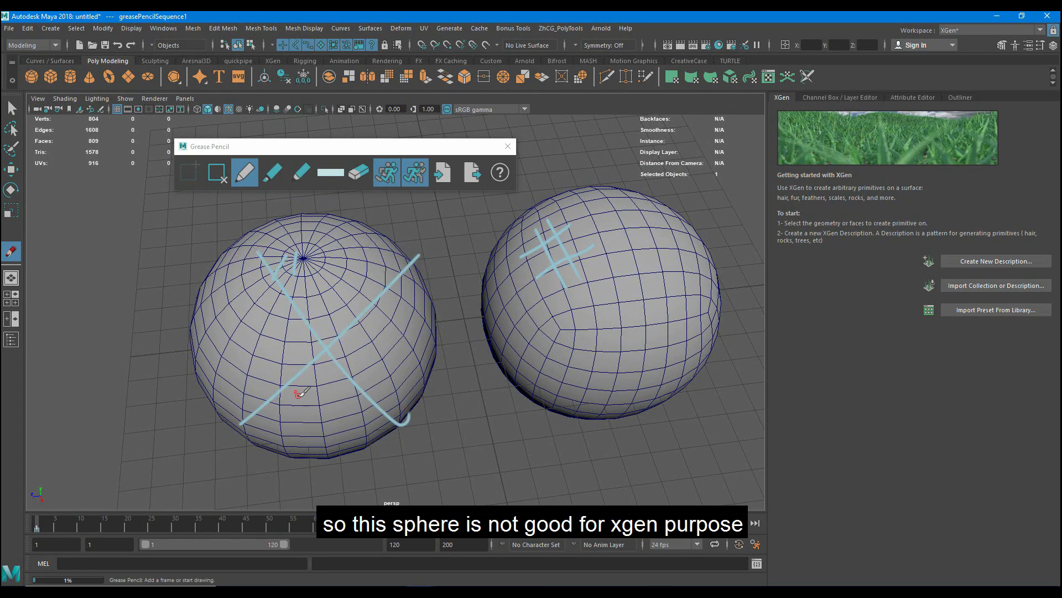
- Draw a large pencil check mark on the smoothed-cube sphere, delete the selected item and close the Grease Pencil tool
alt+drag(300, 394, 391, 370)
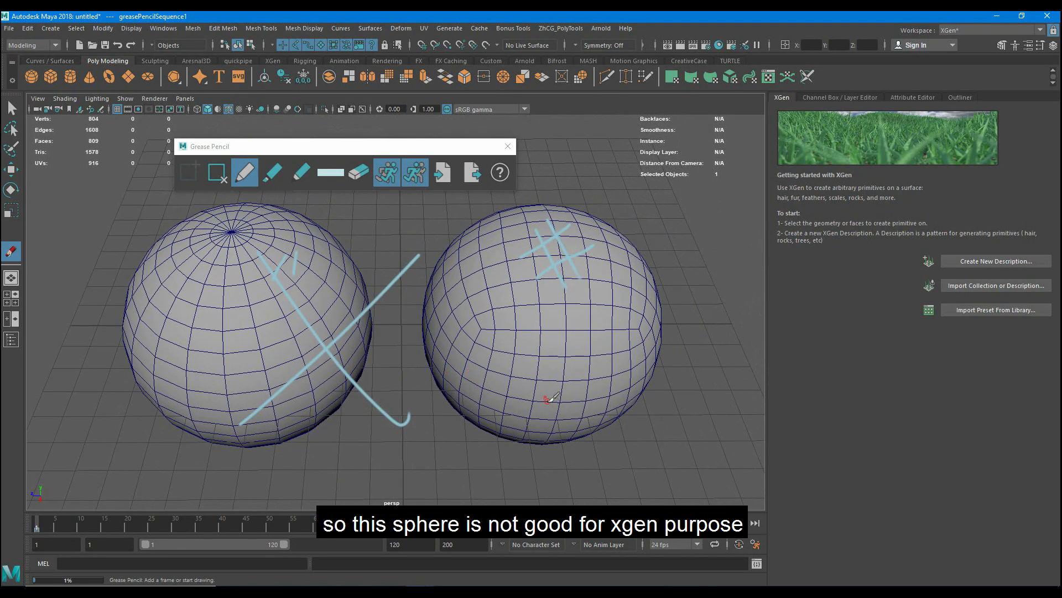
drag(548, 399, 677, 338)
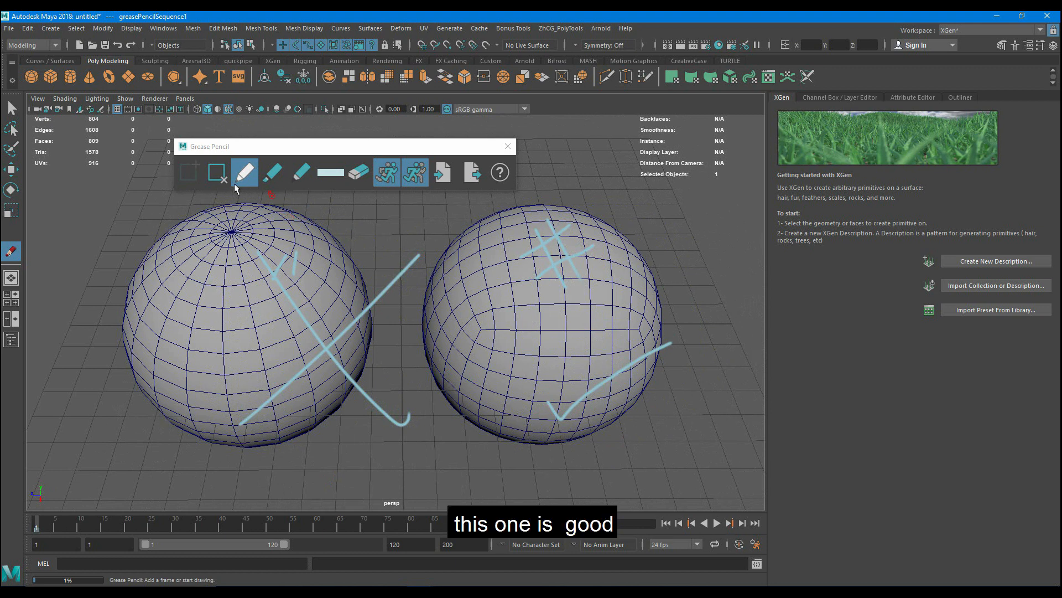
key(Delete)
click(507, 146)
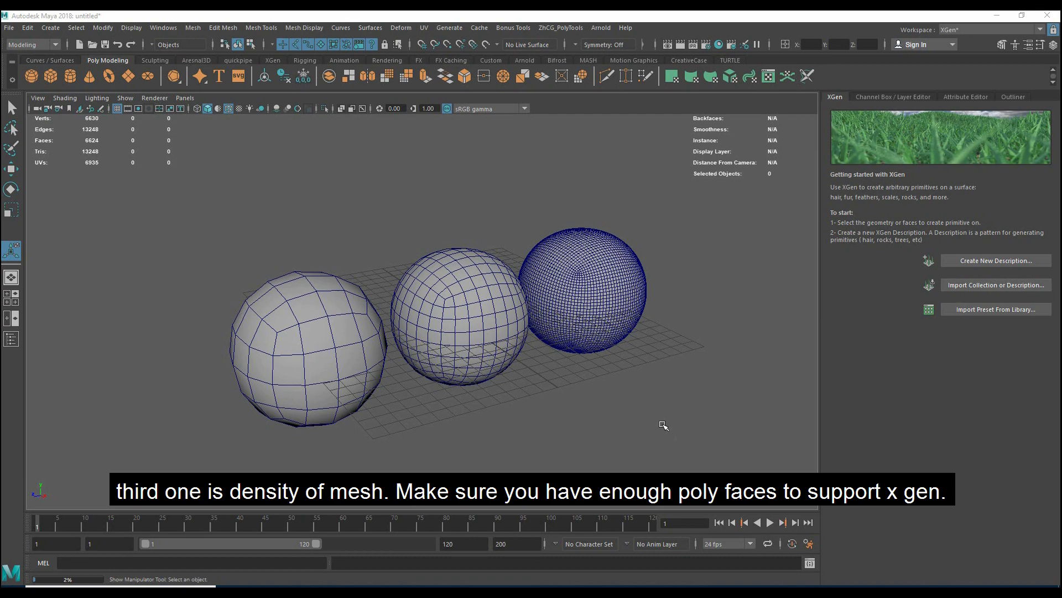
- Compare the mesh density of the low-poly sphere with that of the medium-density middle sphere
scroll(287, 371, up, 2)
click(283, 370)
key(w)
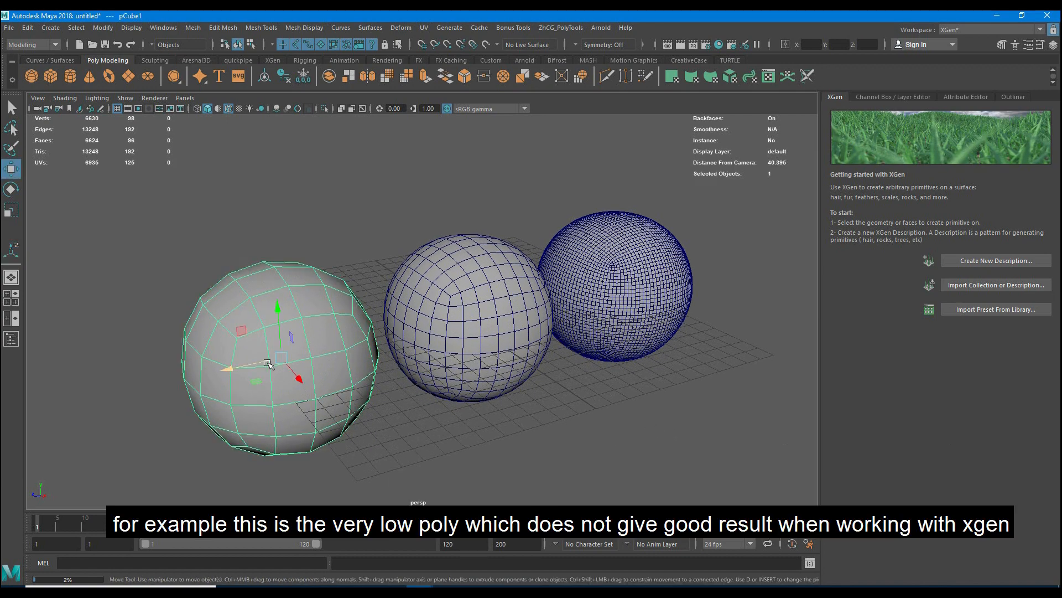
alt+drag(434, 422, 391, 429)
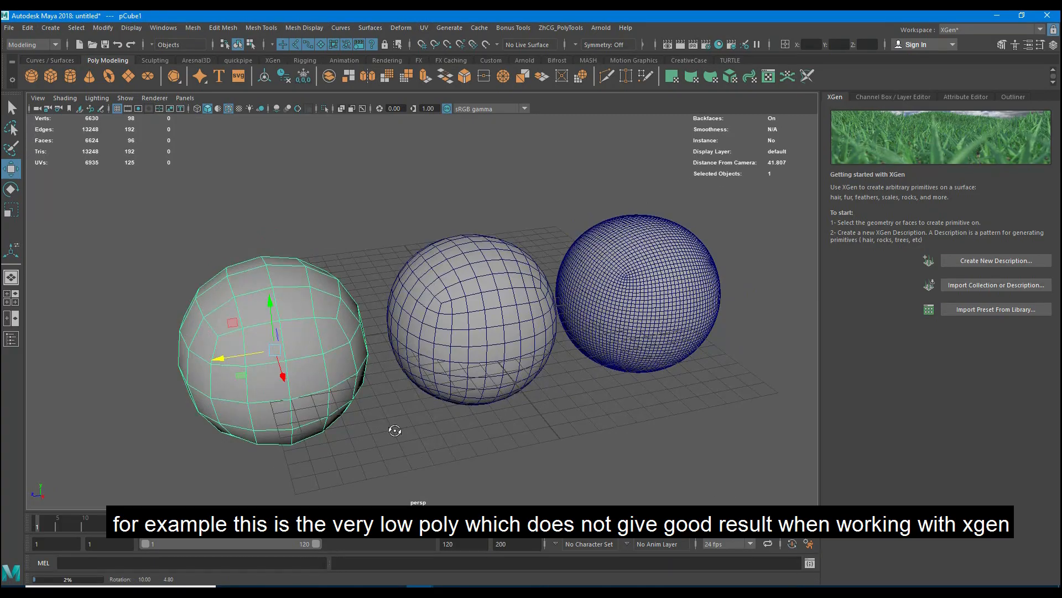
click(491, 300)
key(f)
scroll(460, 377, up, 2)
alt+drag(460, 377, 474, 401)
scroll(420, 382, down, 2)
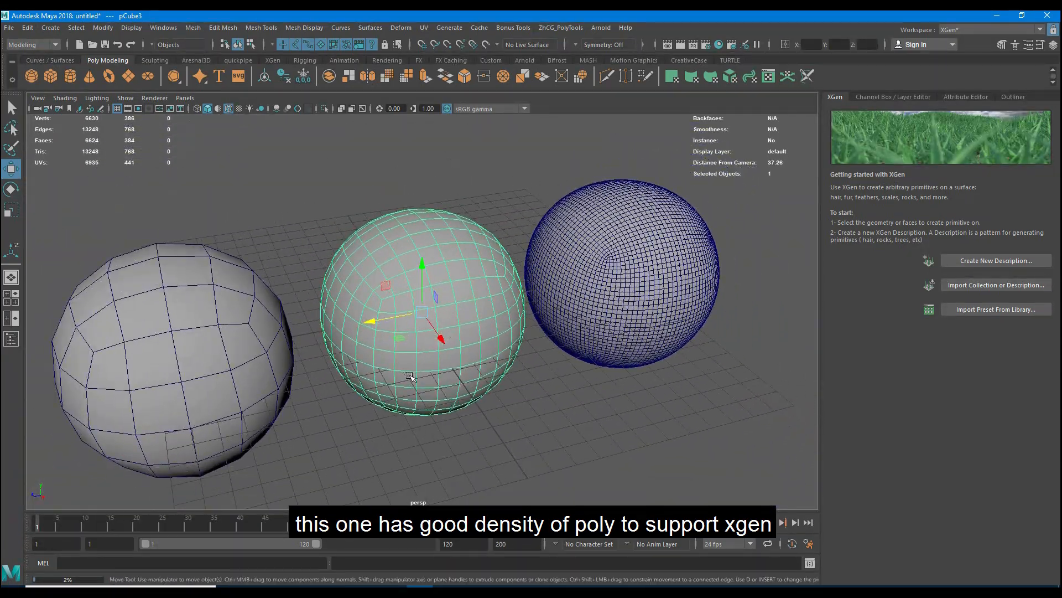
alt+drag(410, 376, 358, 367)
alt+middle_drag(641, 322, 506, 333)
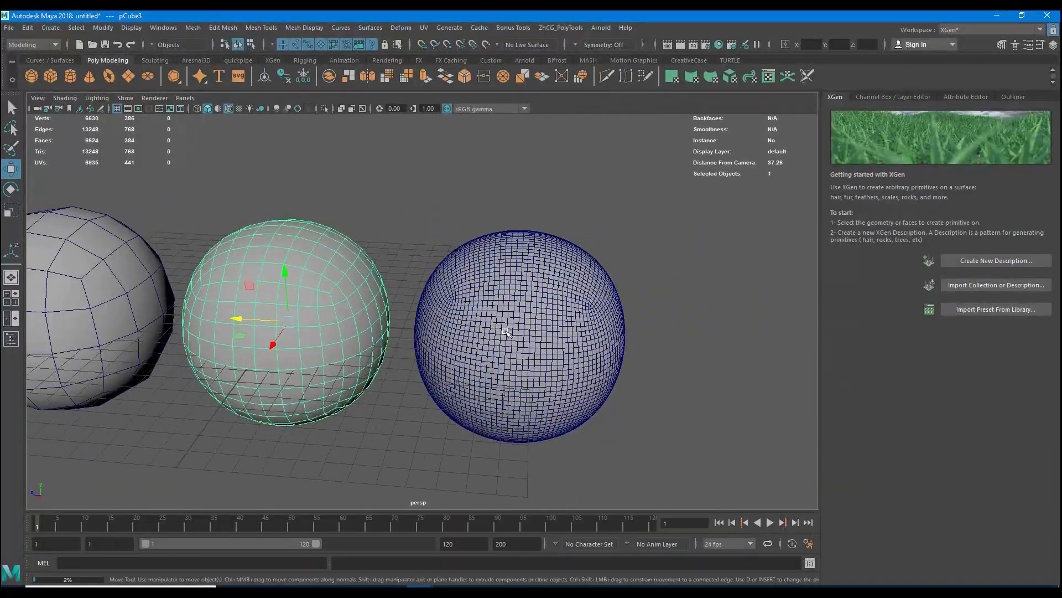
- Examine the densest sphere's mesh up close and compare it with the other two spheres
click(507, 333)
key(f)
scroll(425, 310, up, 3)
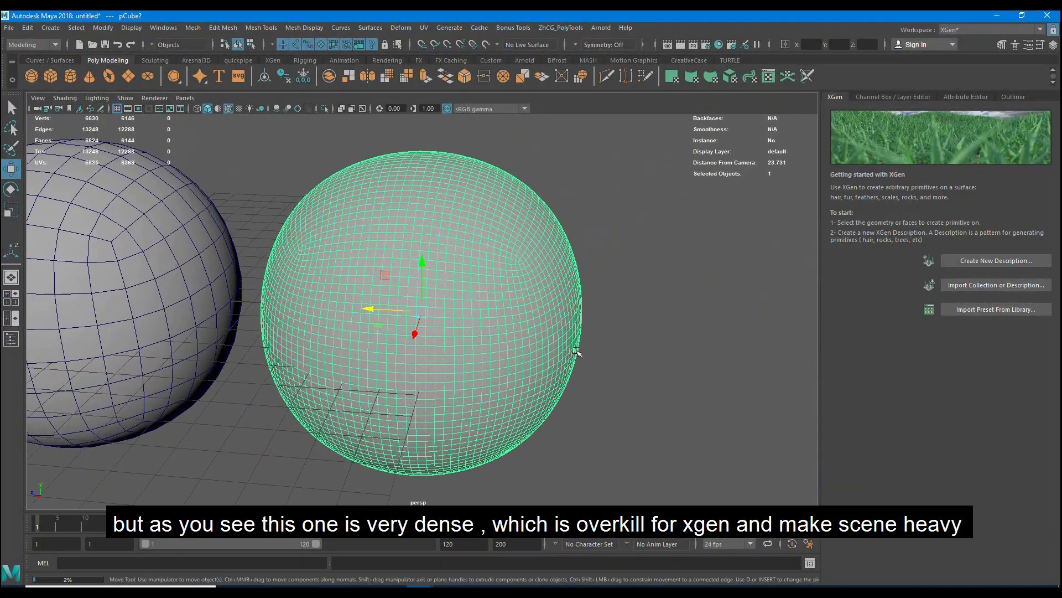
alt+drag(424, 309, 518, 354)
alt+drag(407, 358, 507, 382)
scroll(382, 373, down, 5)
alt+middle_drag(394, 349, 505, 324)
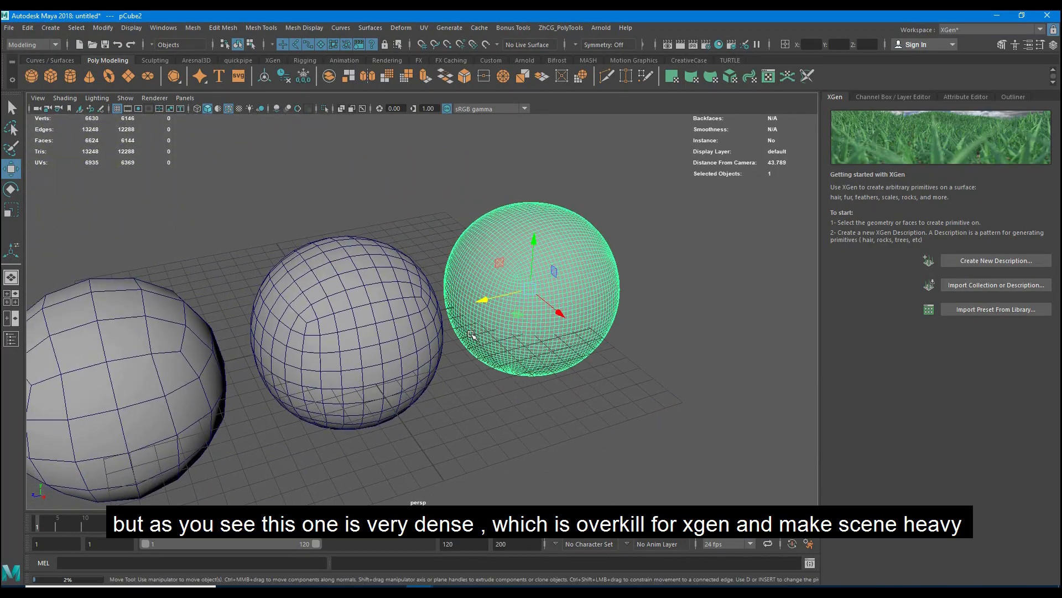
key(f)
alt+right_drag(407, 312, 335, 351)
alt+middle_drag(334, 351, 472, 344)
scroll(472, 345, up, 3)
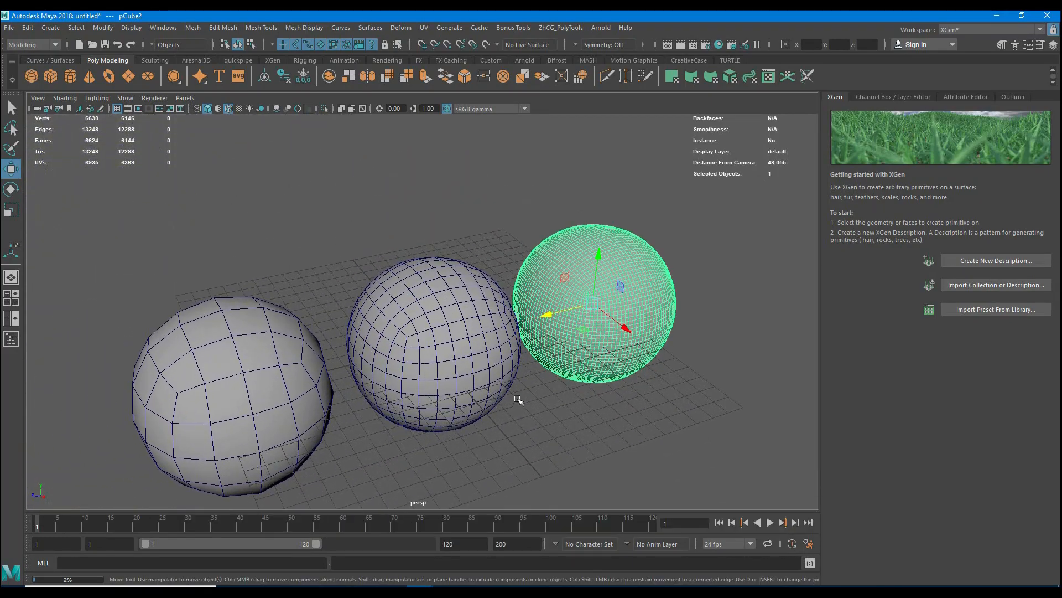
click(489, 335)
mouse_move(561, 424)
alt+mouse_down()
mouse_move(557, 409)
mouse_move(555, 417)
alt+mouse_up()
scroll(520, 350, up, 3)
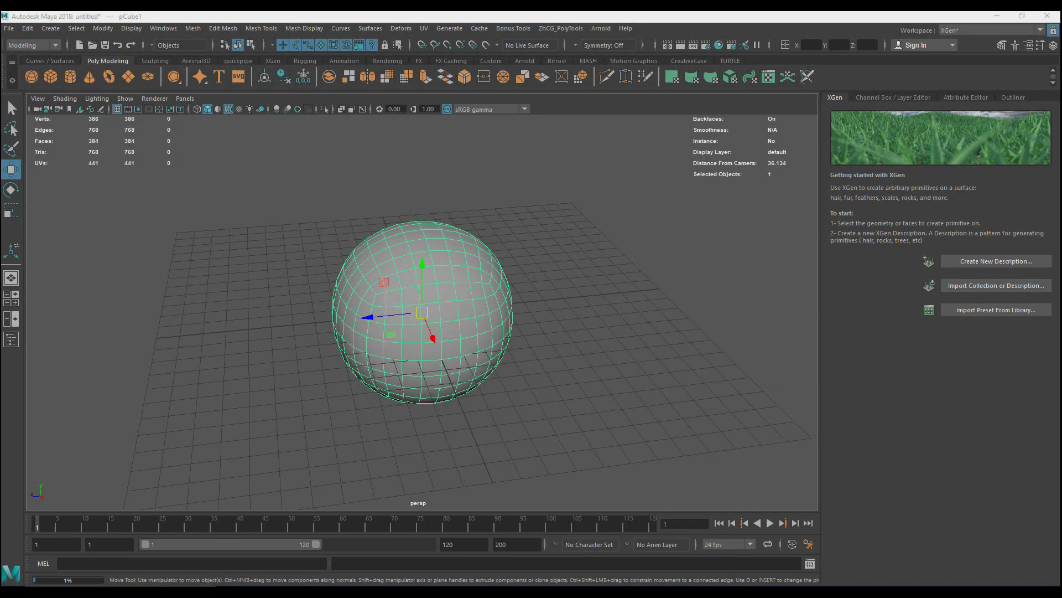
- Move the sphere straight up to about 14 units in Y so it sits fully above the grid, and deselect it
scroll(407, 299, down, 2)
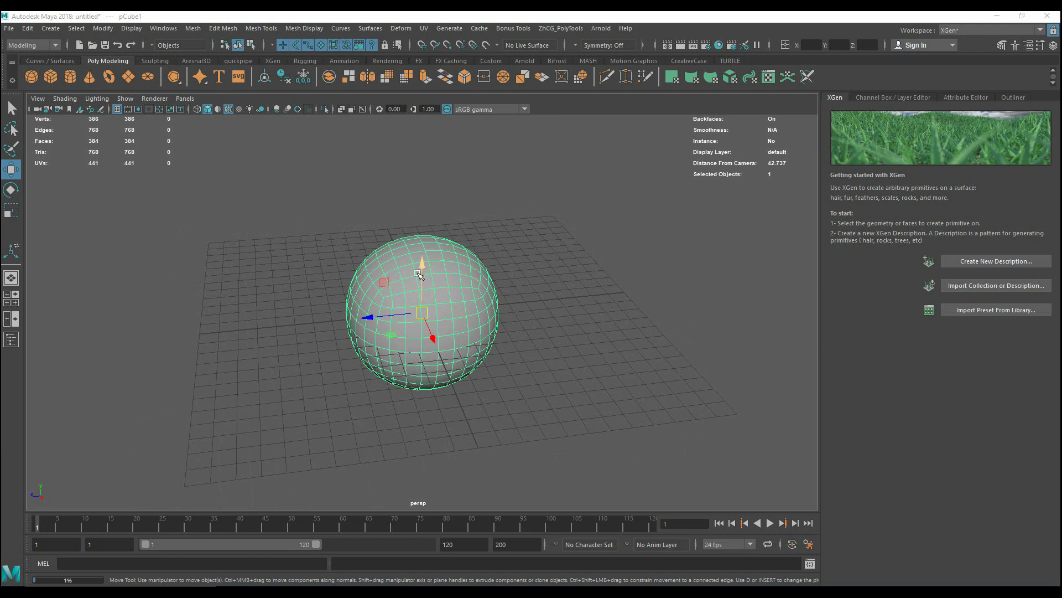
drag(423, 270, 422, 95)
alt+middle_drag(550, 251, 547, 338)
alt+drag(546, 339, 513, 266)
alt+right_drag(513, 266, 485, 260)
drag(402, 203, 402, 120)
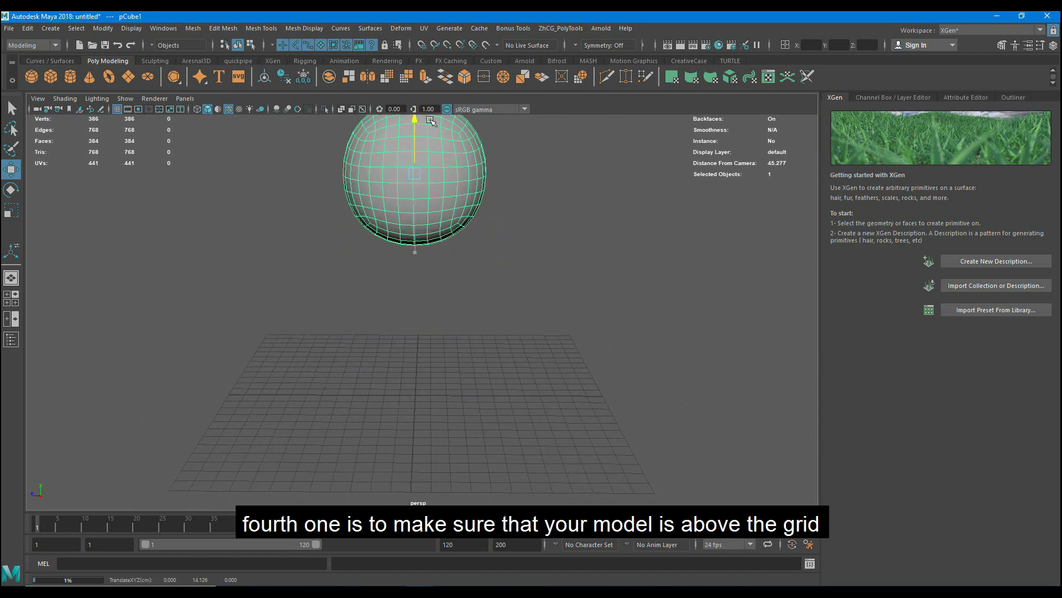
click(566, 244)
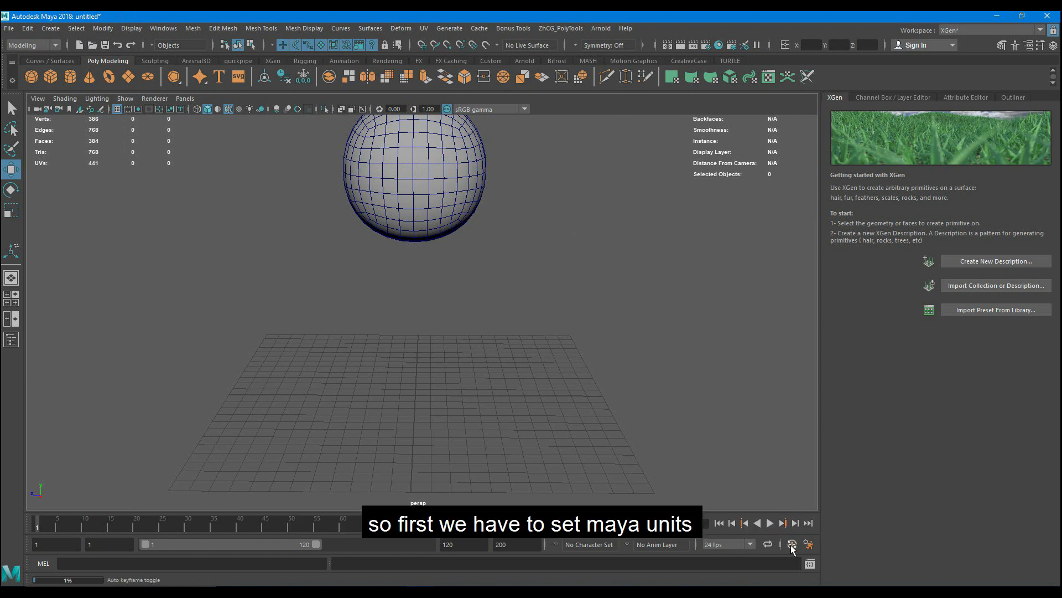
- Check the linear working unit in the general settings preferences and close them without saving
click(809, 544)
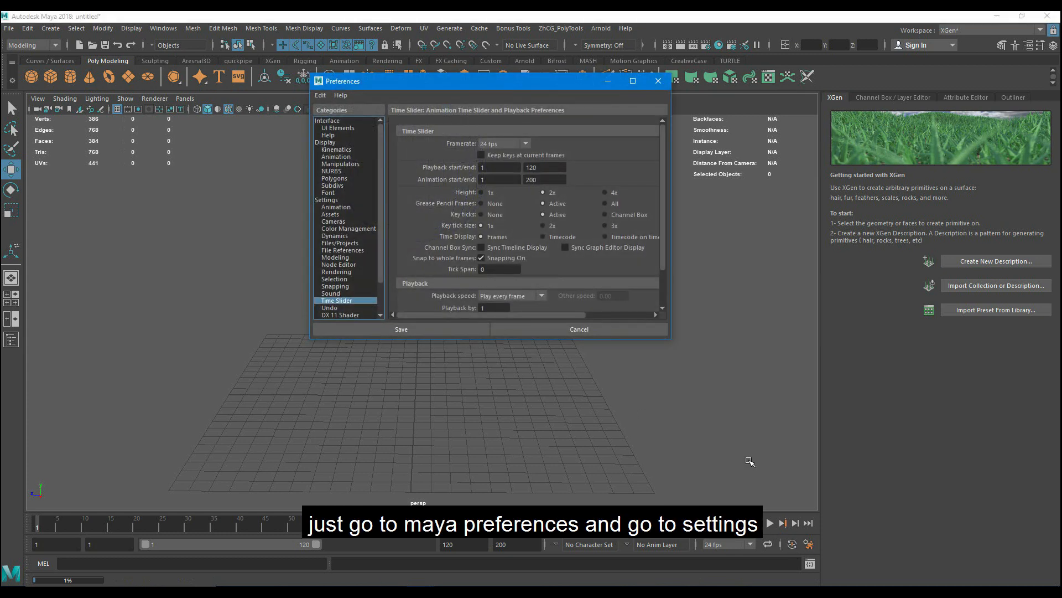
click(330, 200)
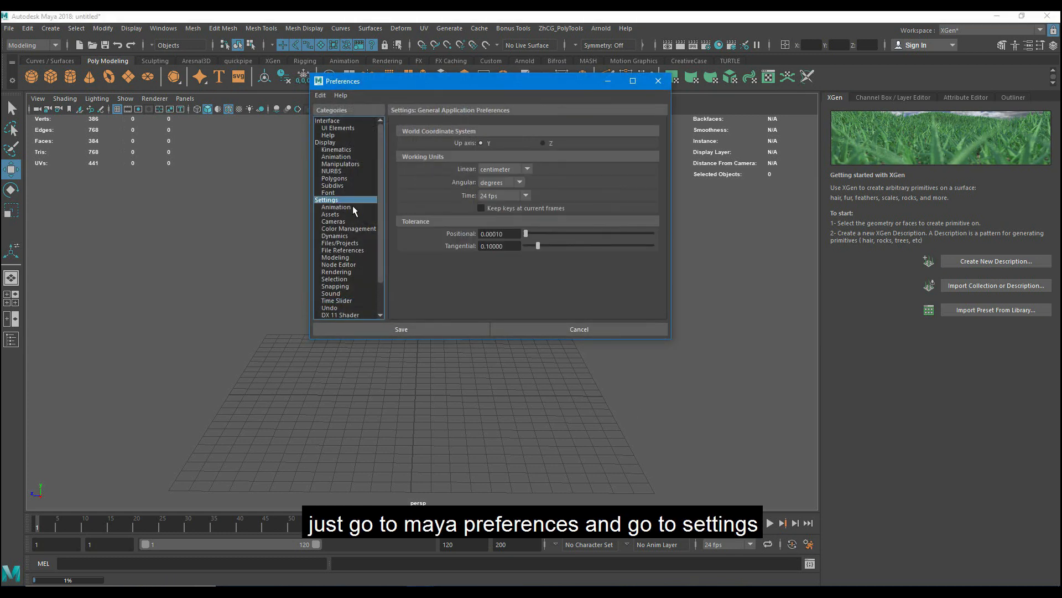
click(574, 330)
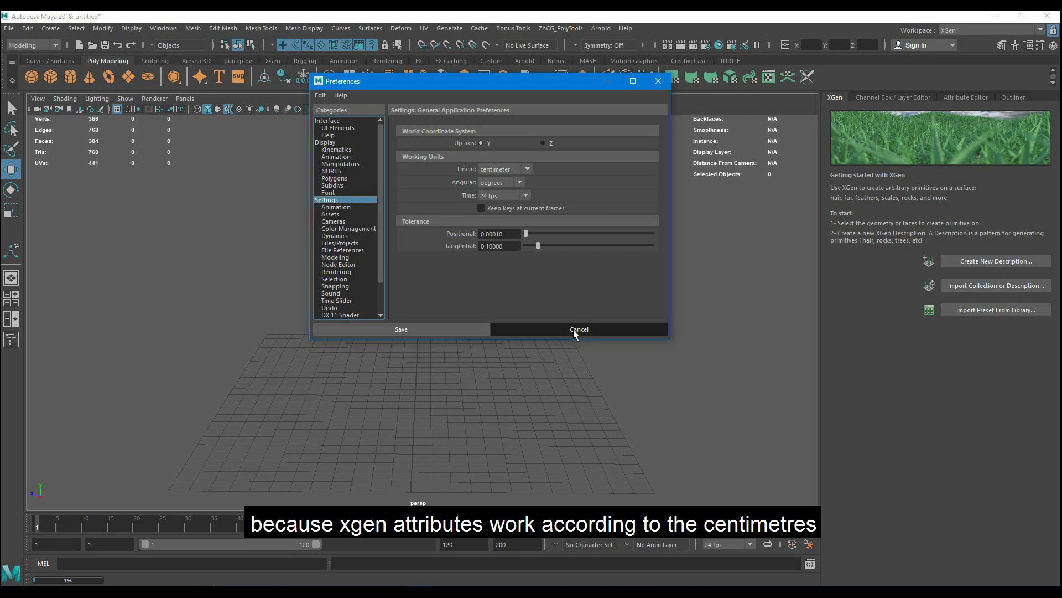
alt+drag(492, 309, 425, 292)
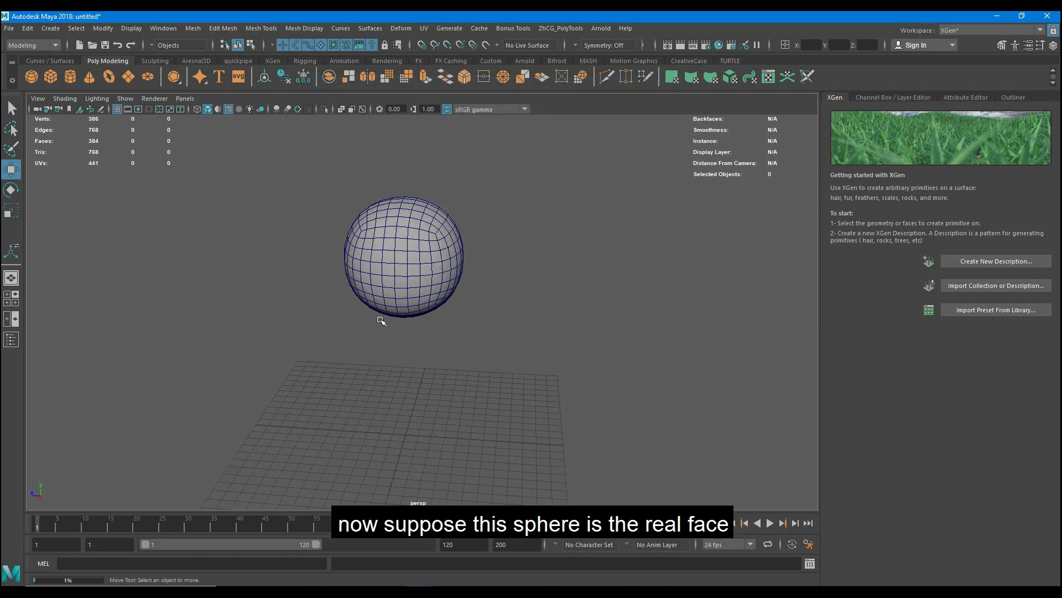
alt+drag(381, 321, 460, 287)
click(460, 287)
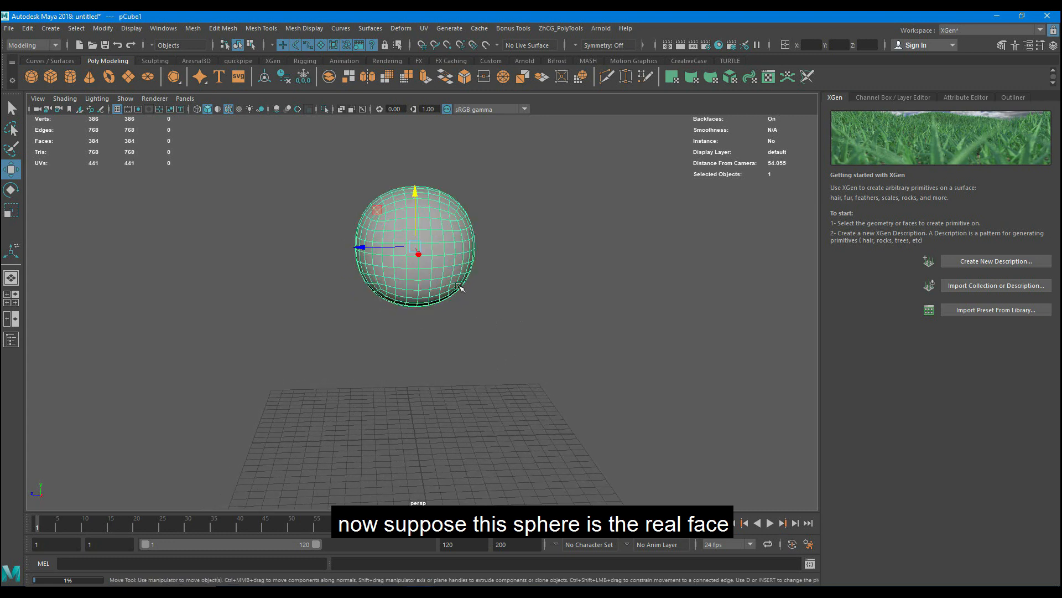
click(531, 302)
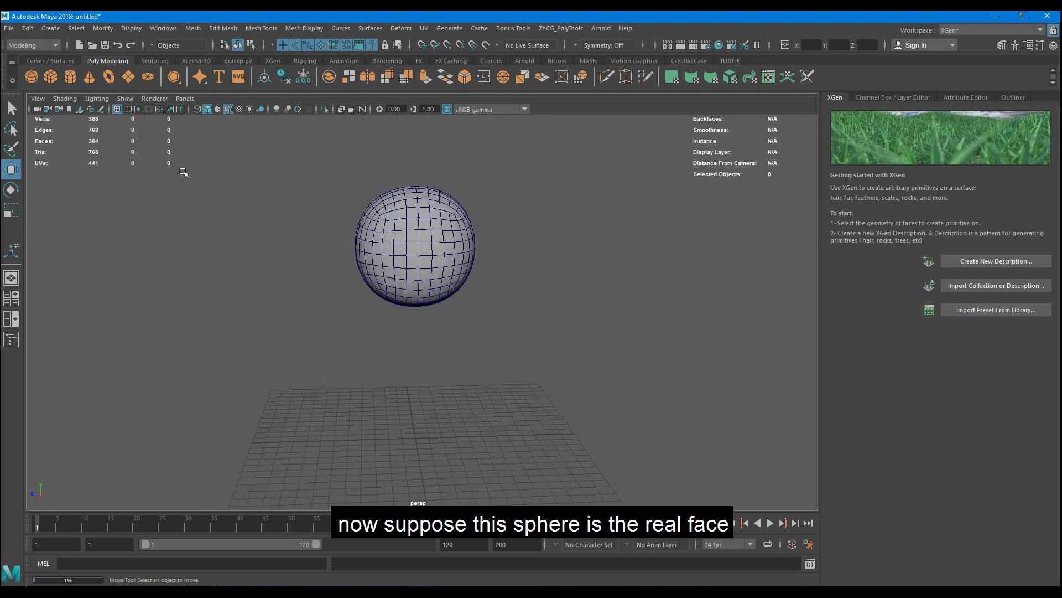
- In the front view, create a vertical distance measurement about 12.7 units long beside the sphere with the Distance Tool
click(29, 28)
mouse_move(50, 28)
mouse_move(144, 205)
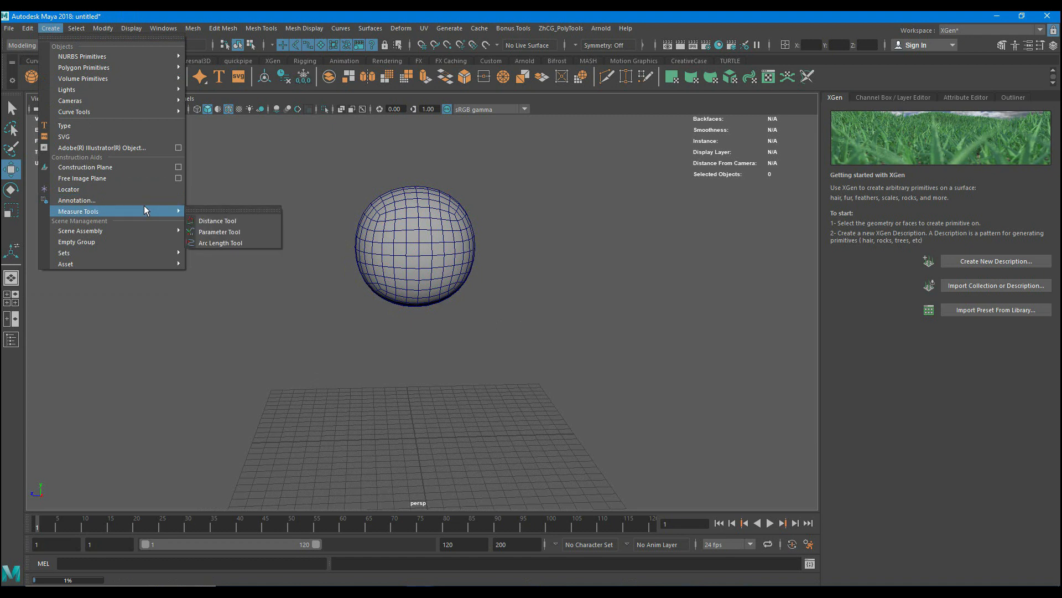
click(230, 220)
key(space)
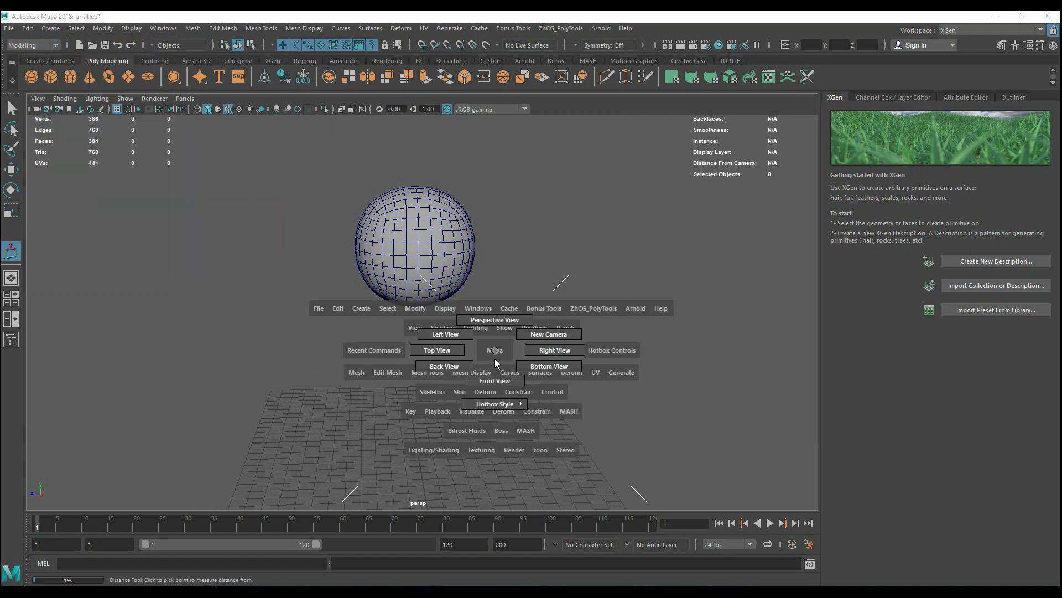
drag(496, 363, 495, 382)
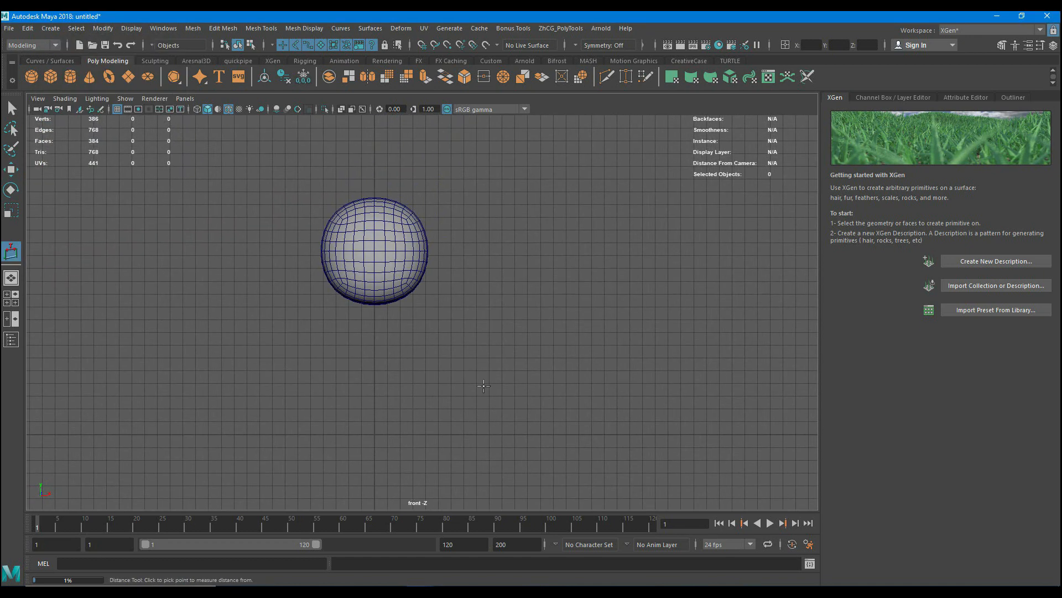
click(480, 330)
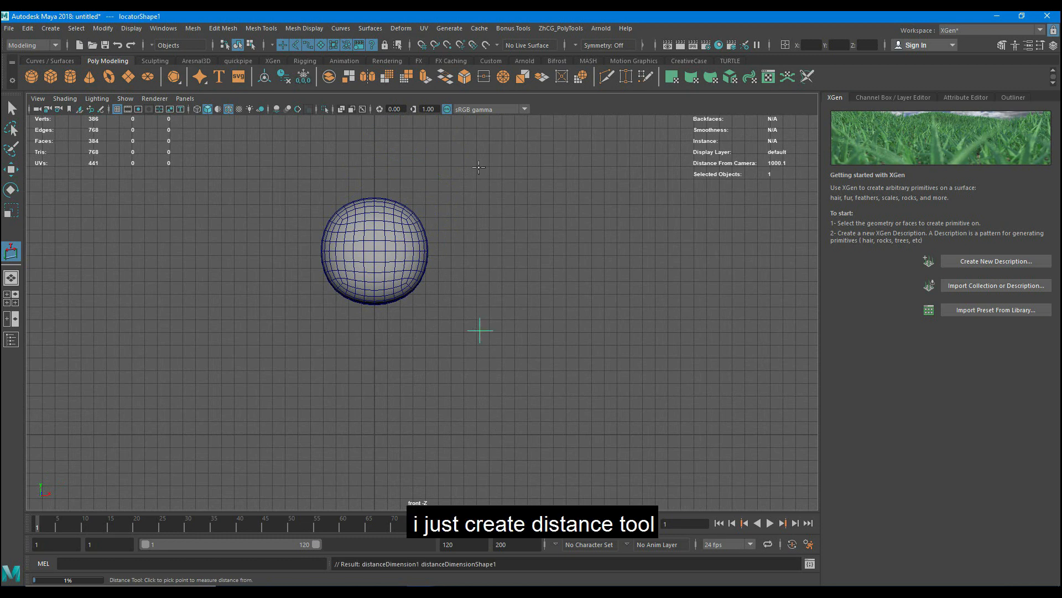
click(481, 167)
key(w)
alt+middle_drag(552, 241, 536, 332)
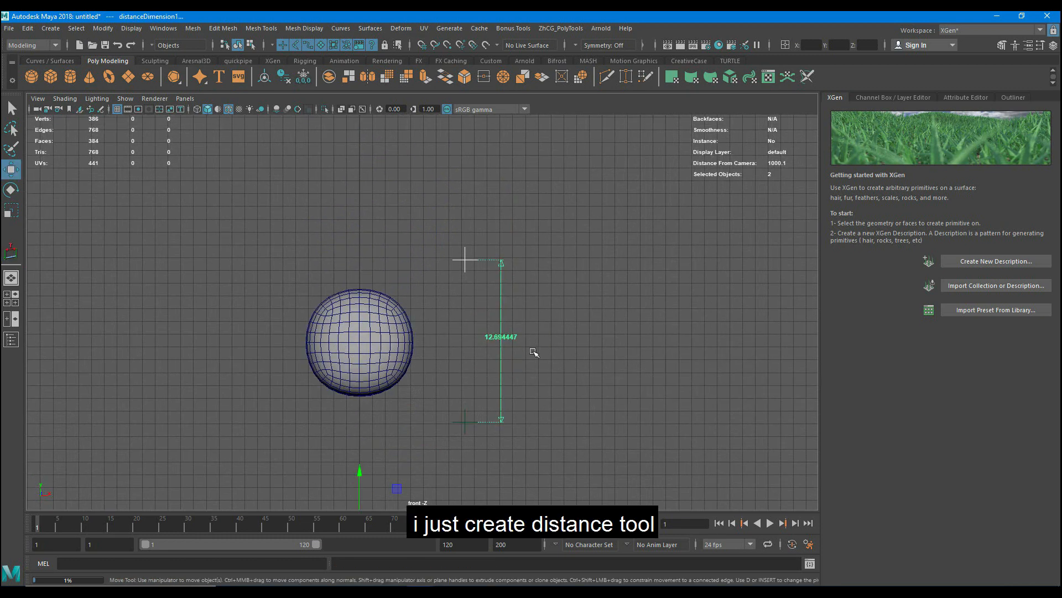
- In the perspective view, raise the measurement's upper locator until the distance spans about 18.85 cm
key(space)
drag(574, 369, 566, 323)
alt+drag(481, 296, 475, 300)
alt+right_drag(475, 301, 519, 234)
click(426, 195)
scroll(426, 198, down, 3)
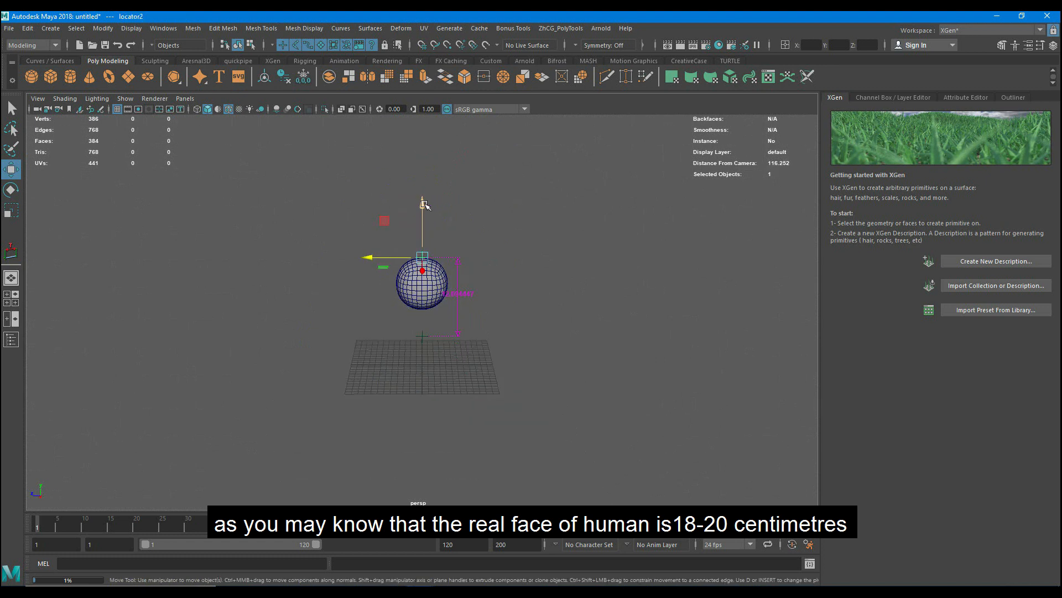
drag(425, 202, 430, 164)
scroll(496, 274, up, 2)
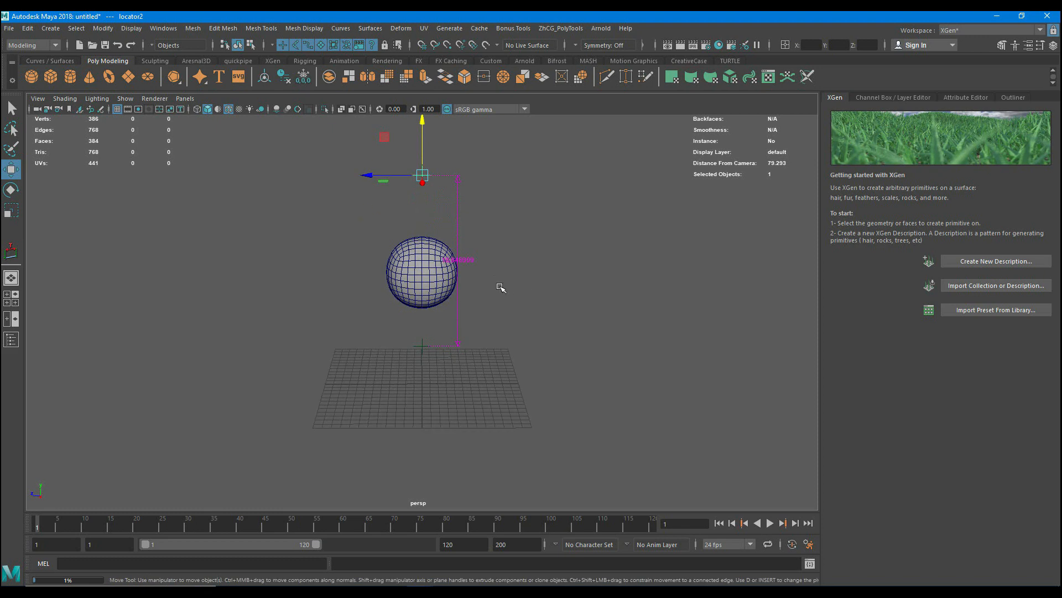
- Scale the sphere up uniformly by about 21.4 towards the measured height and raise it slightly in the front view
click(424, 279)
key(r)
drag(423, 279, 498, 247)
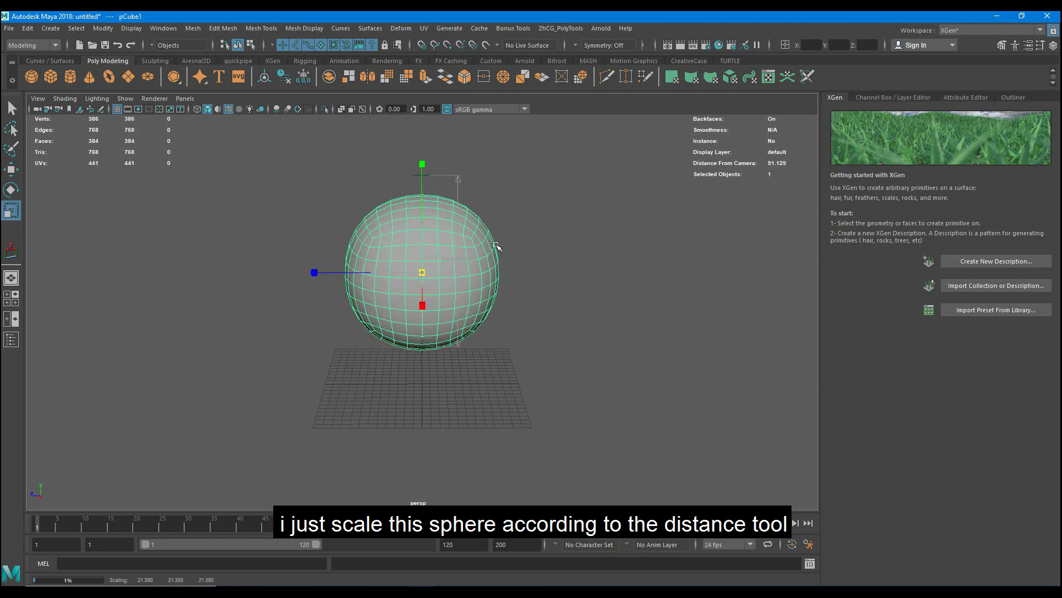
key(space)
drag(533, 296, 509, 312)
key(w)
scroll(470, 293, down, 5)
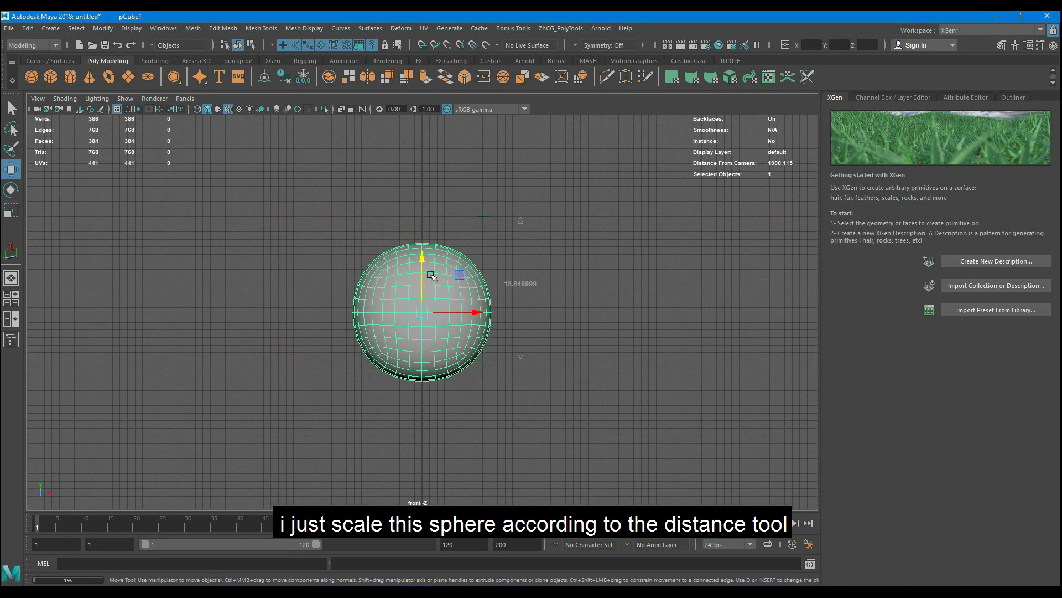
drag(426, 266, 426, 256)
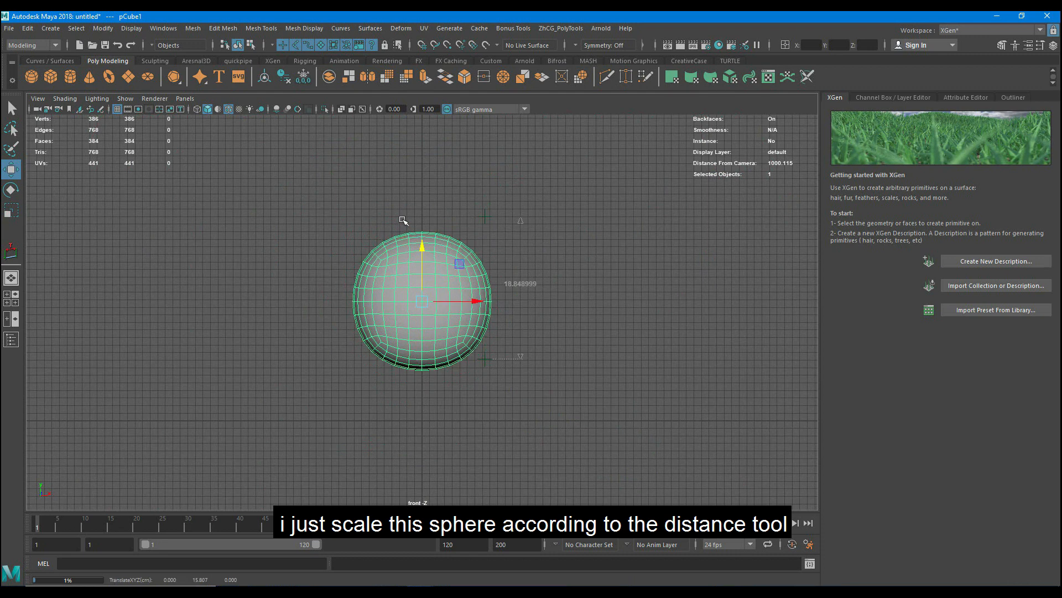
- Hide the front view's grid, enlarge the sphere to a scale of about 24.7 and align it with the distance measurement
click(121, 111)
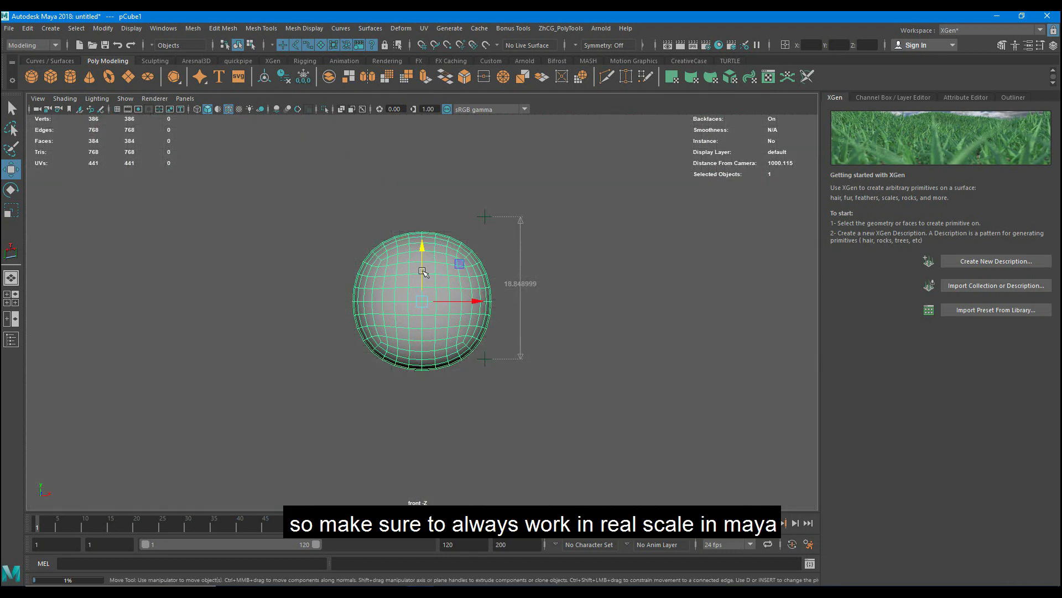
scroll(421, 267, up, 3)
mouse_move(422, 265)
mouse_down()
mouse_move(427, 248)
mouse_move(434, 278)
mouse_up()
key(r)
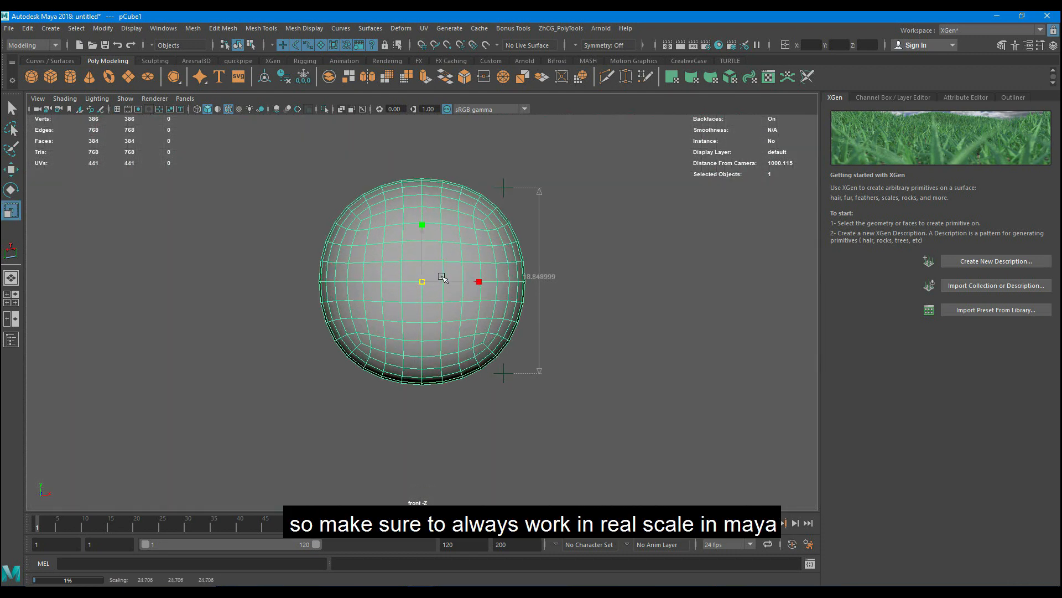
key(w)
click(612, 287)
- Return to the perspective view and toggle its grid display with the scaled sphere in view
key(space)
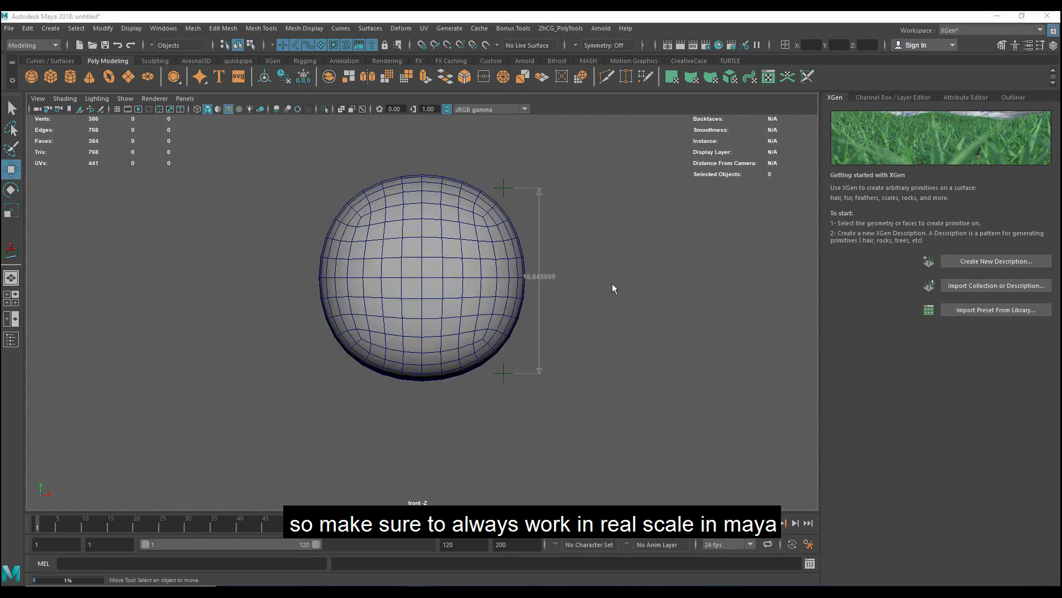
drag(612, 287, 604, 271)
scroll(604, 270, down, 4)
mouse_move(509, 348)
alt+mouse_down()
mouse_move(526, 348)
mouse_move(501, 364)
alt+mouse_up()
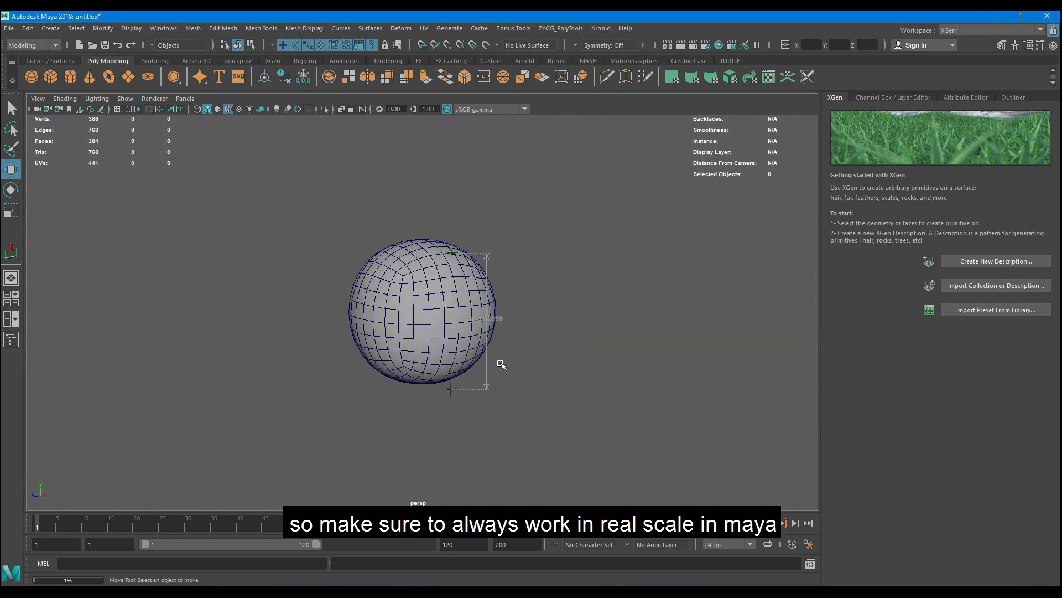
click(118, 109)
alt+drag(275, 189, 499, 387)
scroll(291, 384, up, 2)
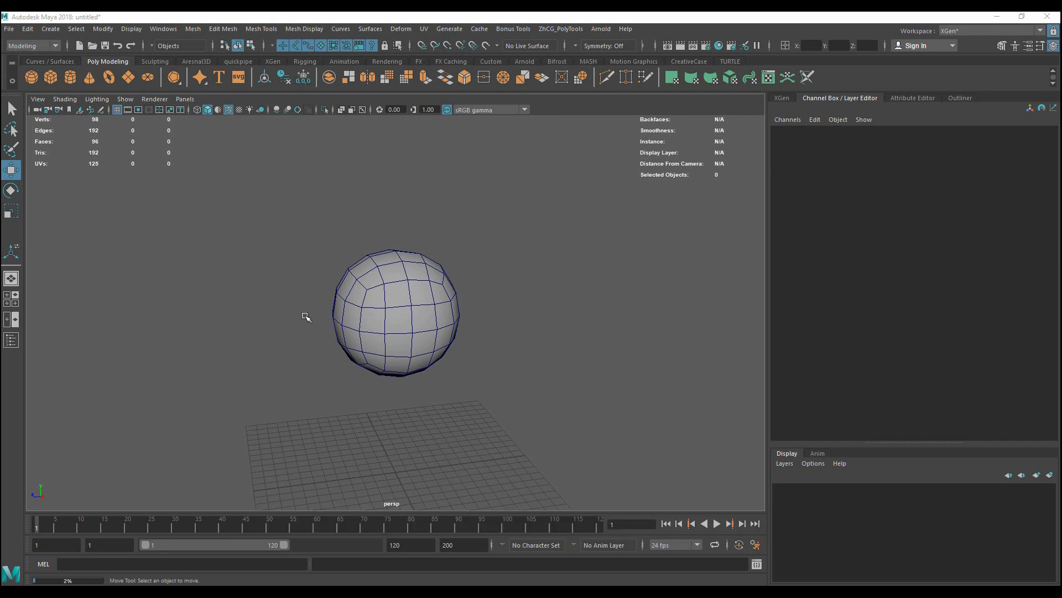
- Delete all construction history in the scene and freeze the sphere's transformations
click(336, 315)
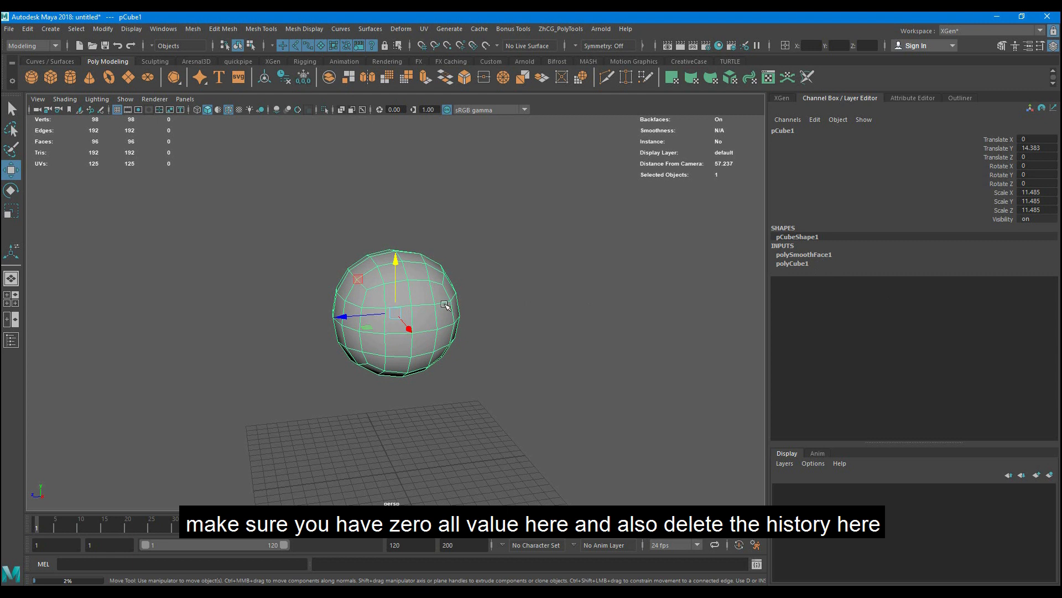
scroll(446, 308, up, 2)
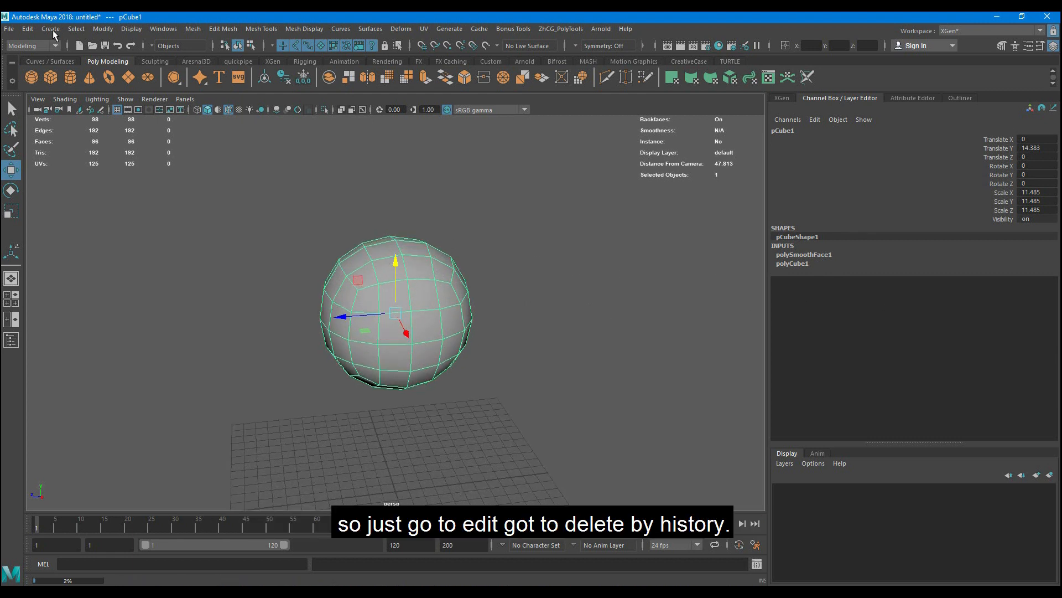
click(28, 28)
mouse_move(119, 160)
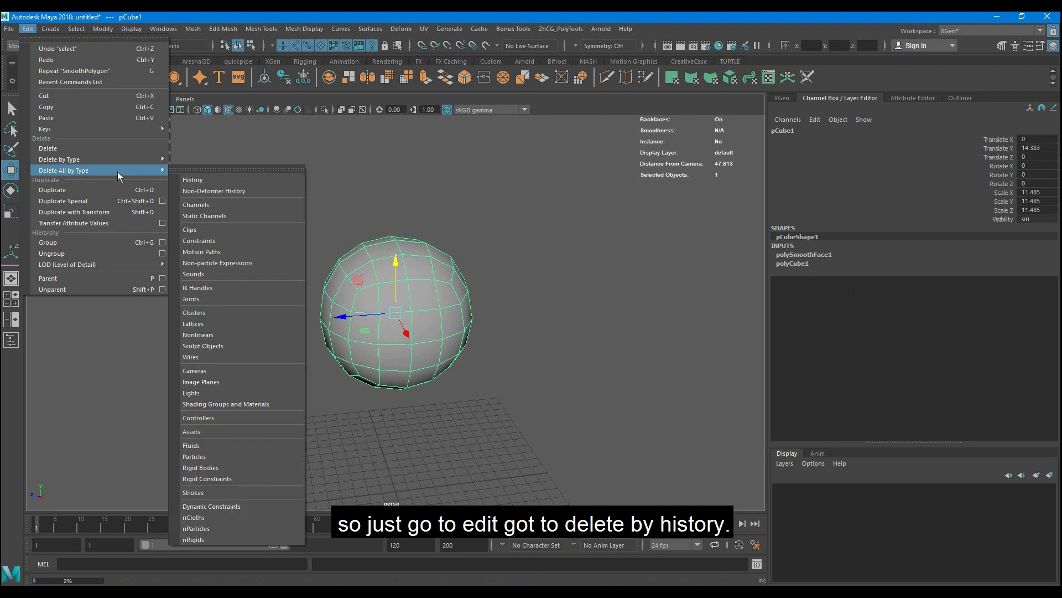
click(222, 178)
click(109, 29)
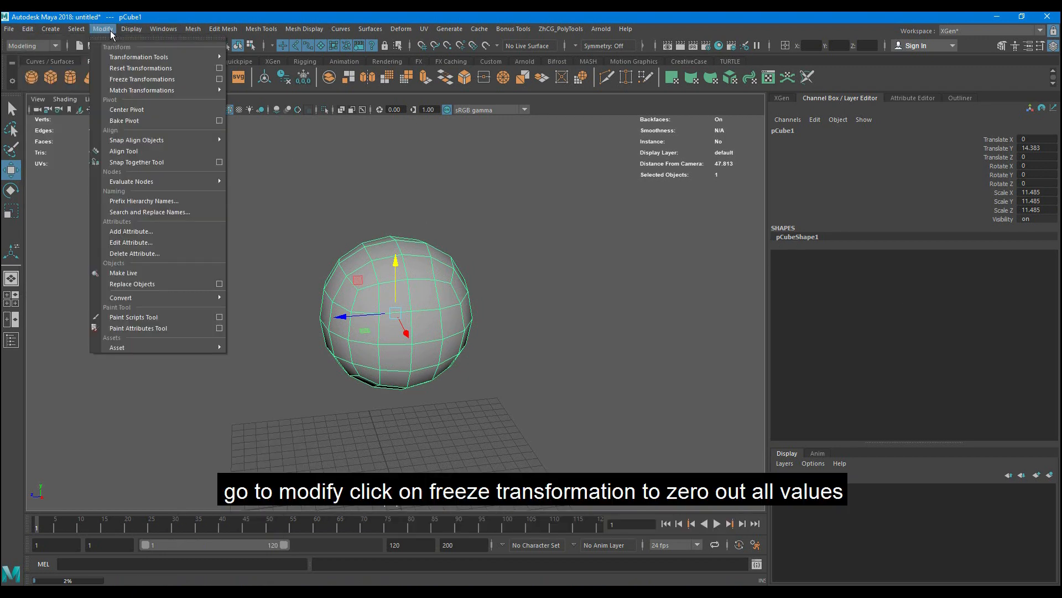
click(135, 79)
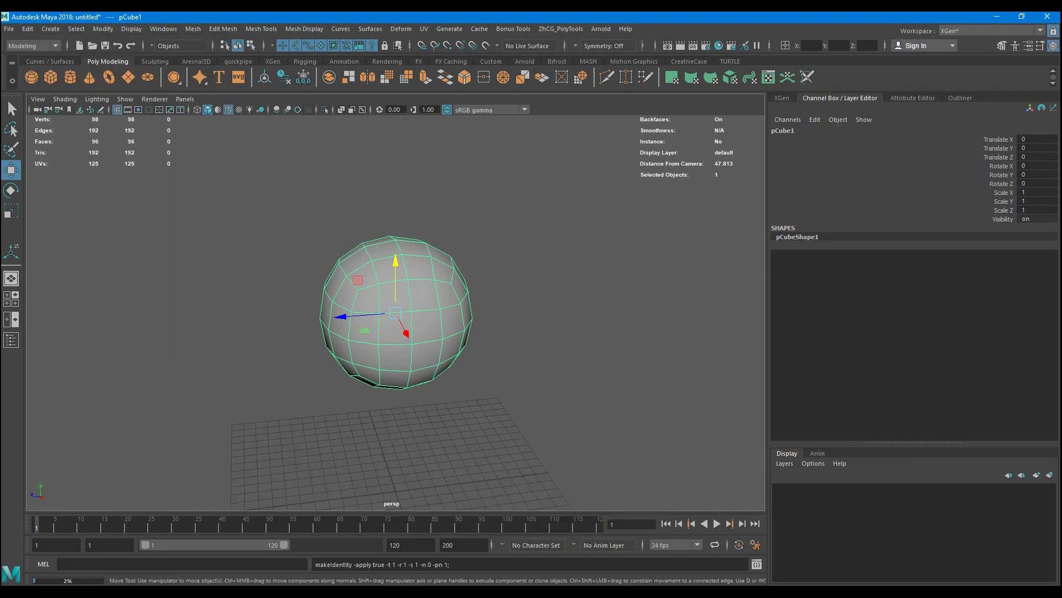
- Clear the sphere selection and open the Namespace Editor to check the scene's namespaces
scroll(515, 244, down, 5)
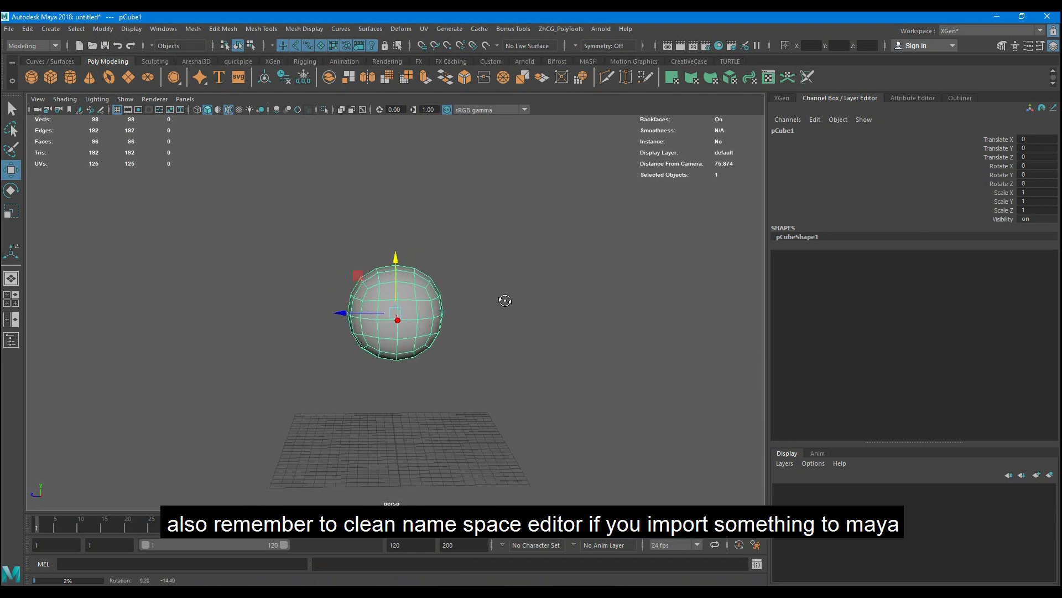
click(509, 317)
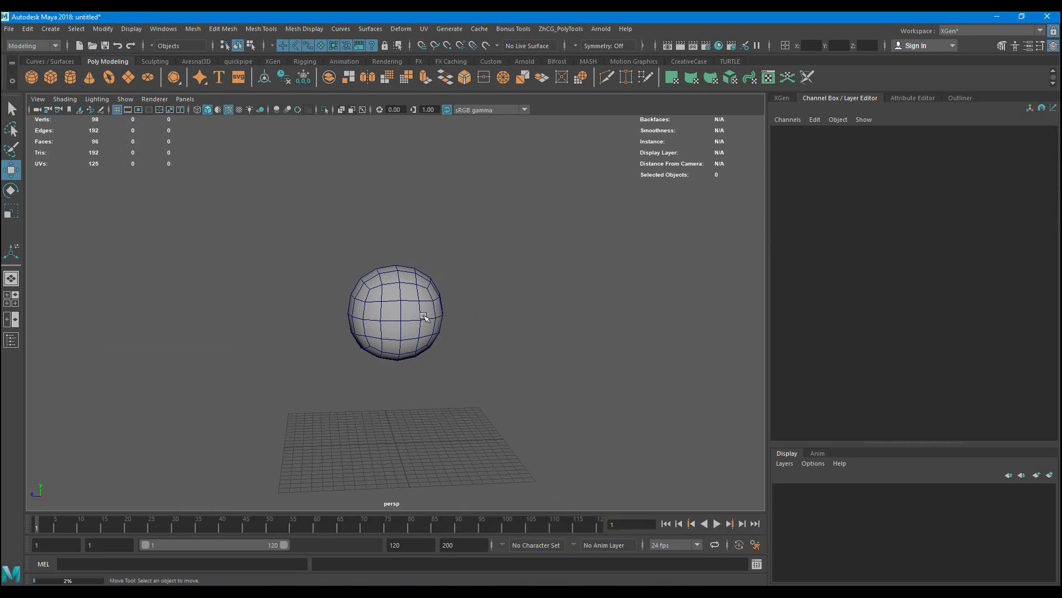
click(155, 30)
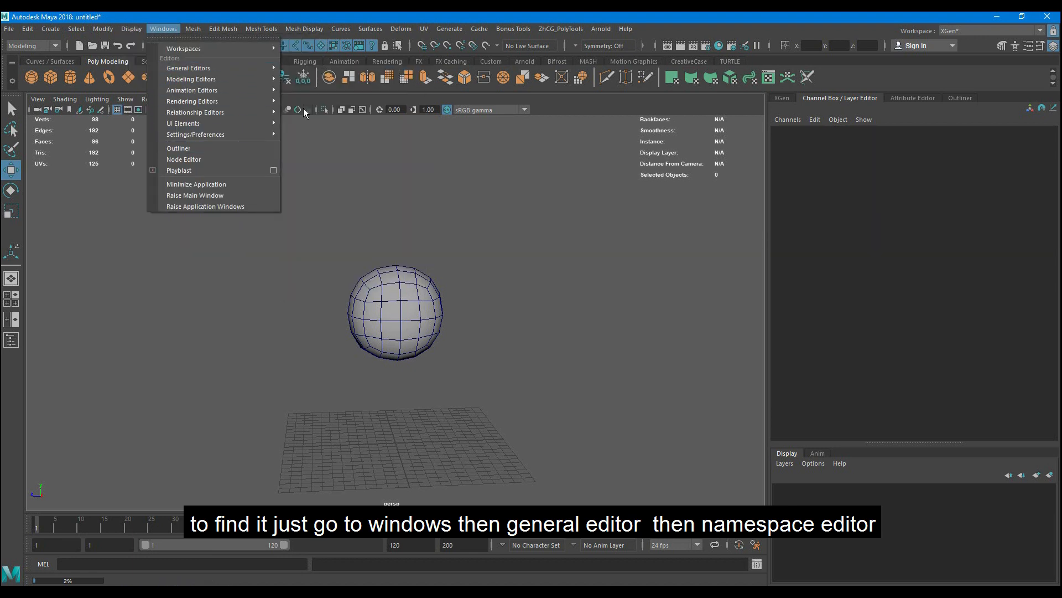
mouse_move(232, 68)
click(339, 236)
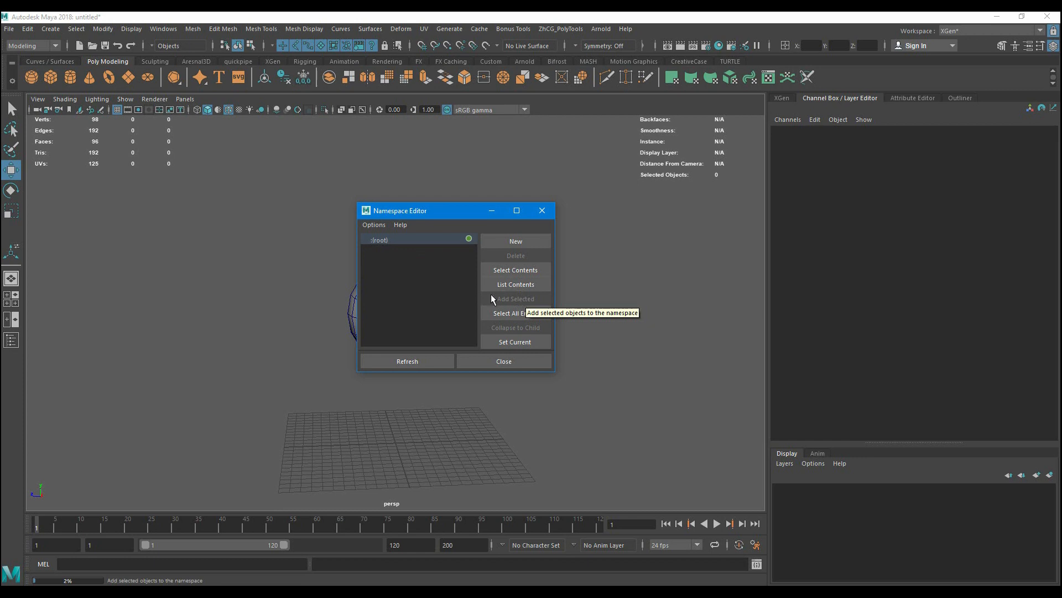
- Import the eyes OBJ model from the character folder on the Desktop, accepting the shared-faces notice
click(9, 30)
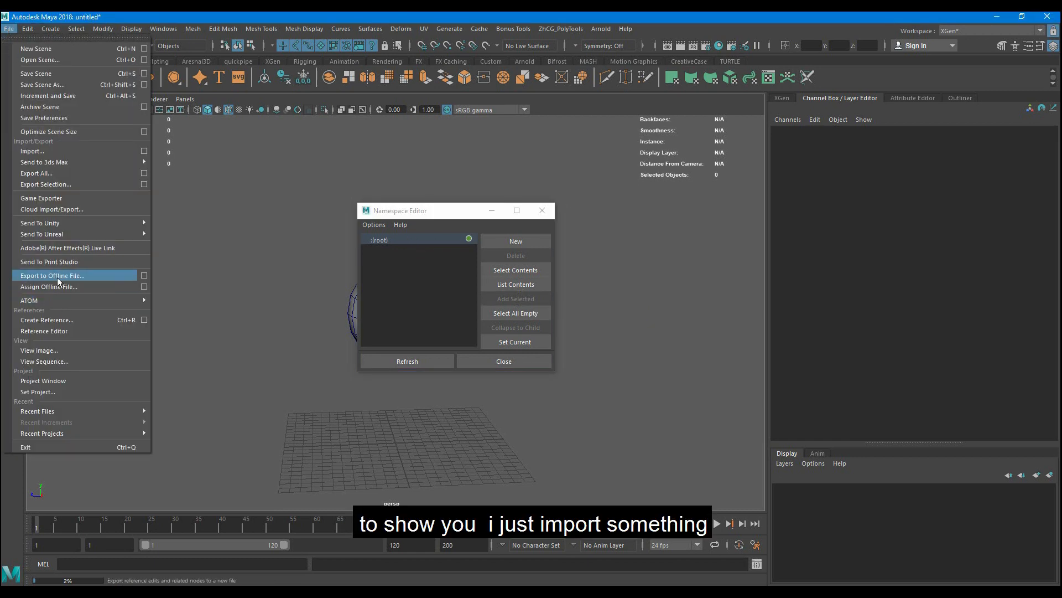
click(67, 149)
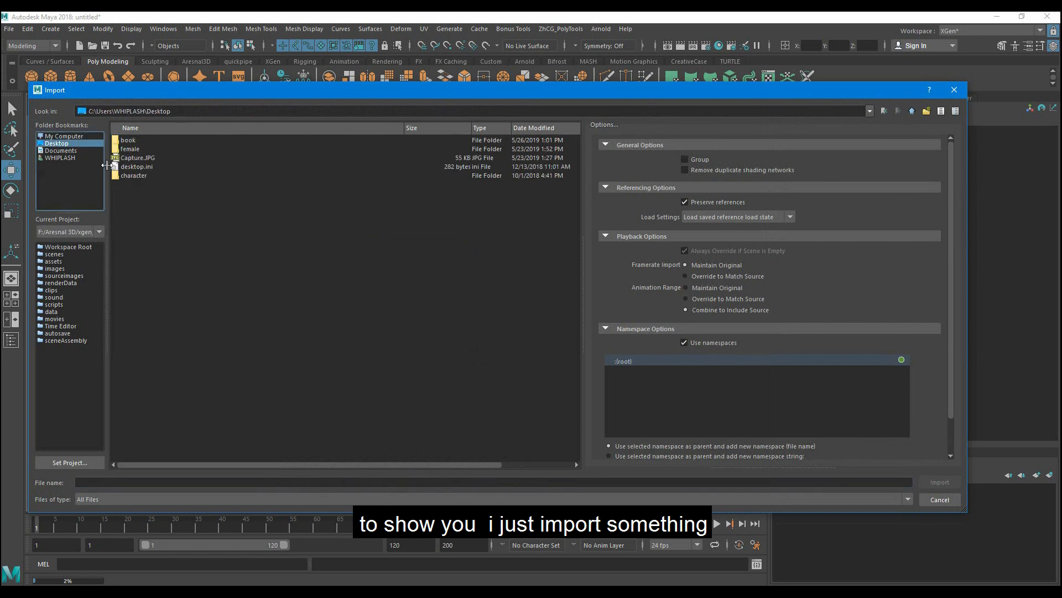
click(71, 137)
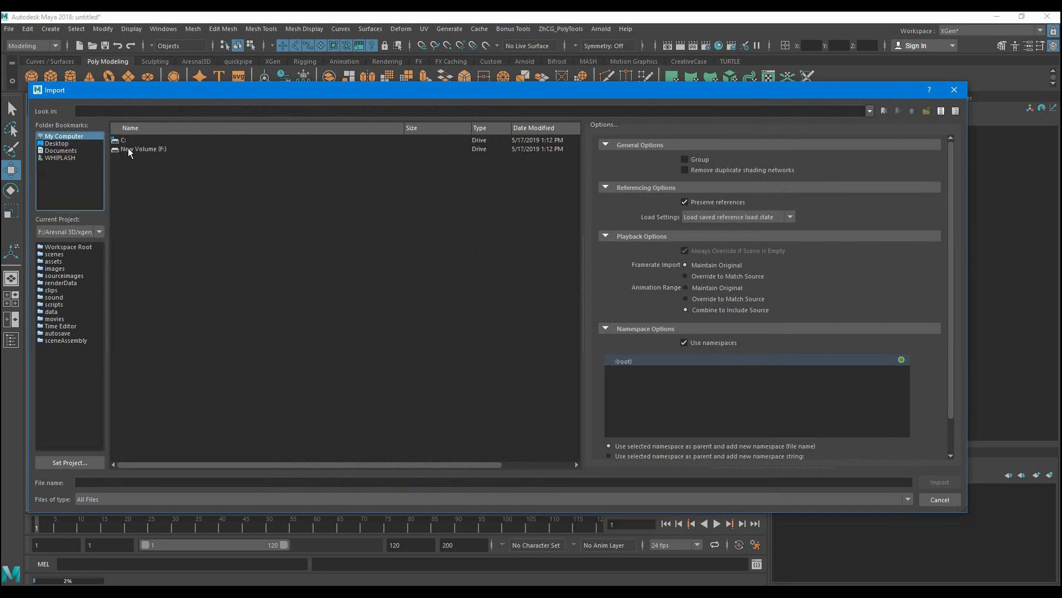
click(59, 144)
double_click(138, 173)
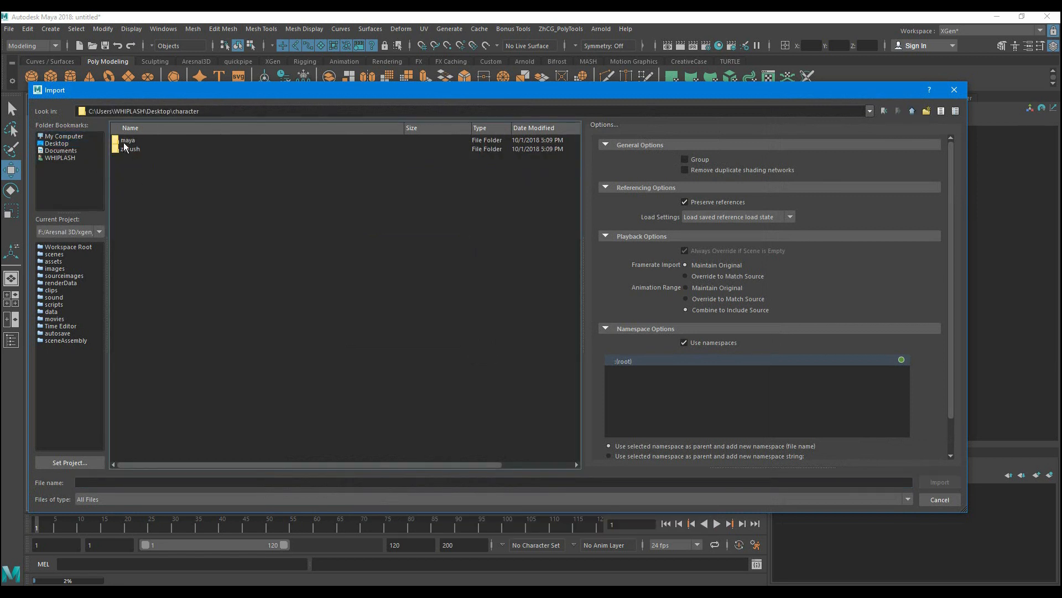
double_click(127, 141)
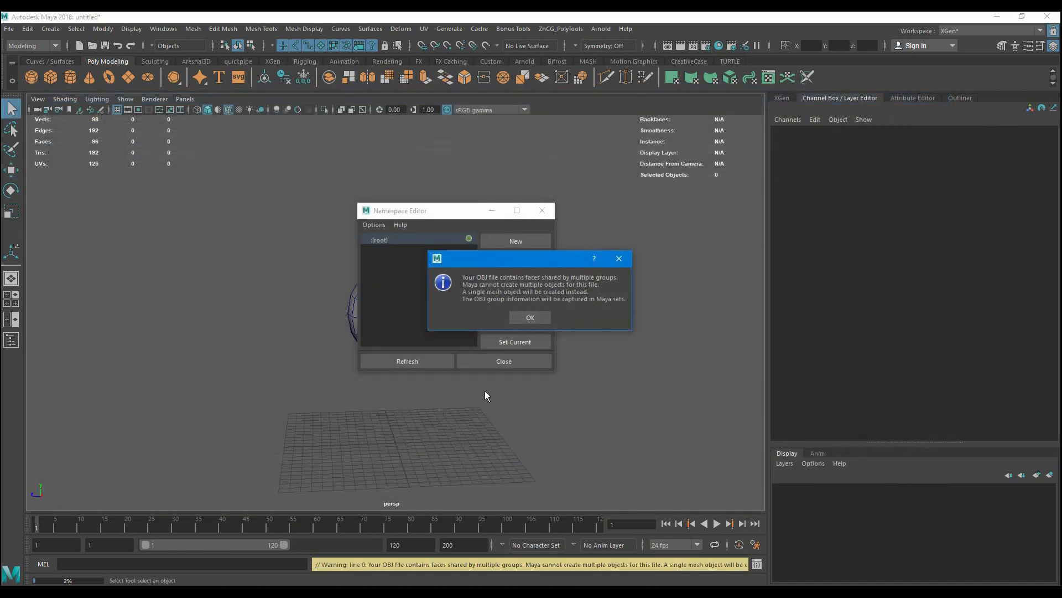
click(528, 317)
- Examine the imported eyes mesh up close and beside the sphere, with the Namespace Editor moved clear of the model
drag(452, 212, 650, 209)
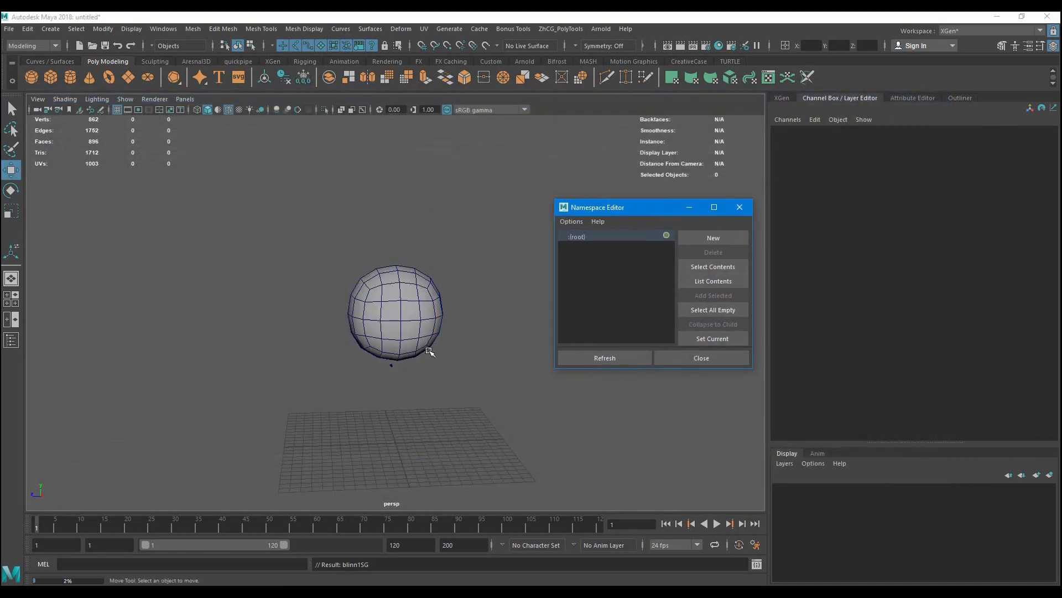
scroll(427, 351, up, 5)
drag(371, 437, 422, 473)
key(f)
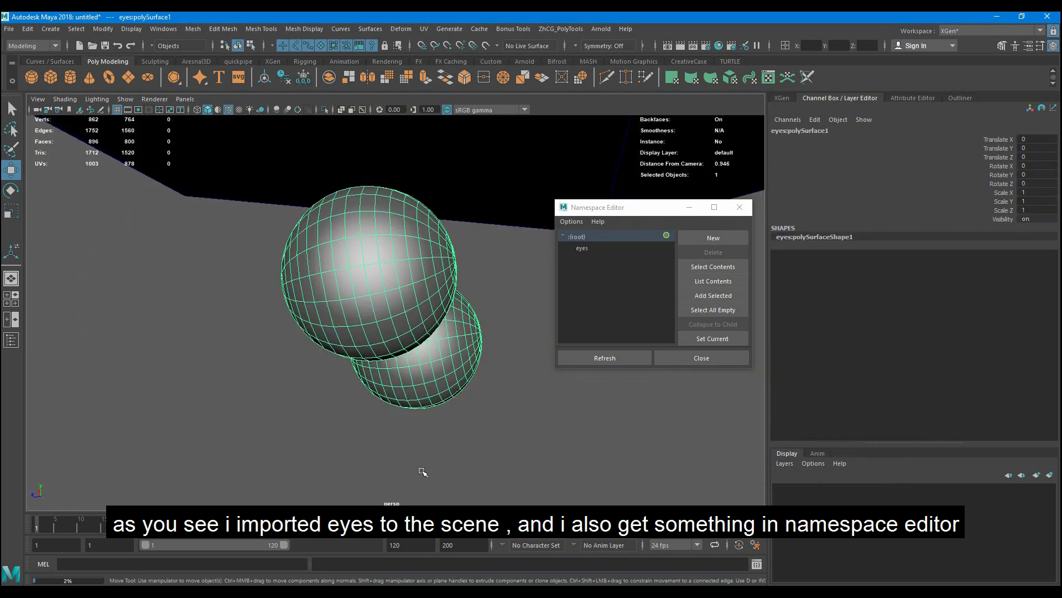
scroll(449, 418, down, 15)
alt+drag(470, 341, 398, 344)
scroll(421, 348, up, 5)
click(382, 325)
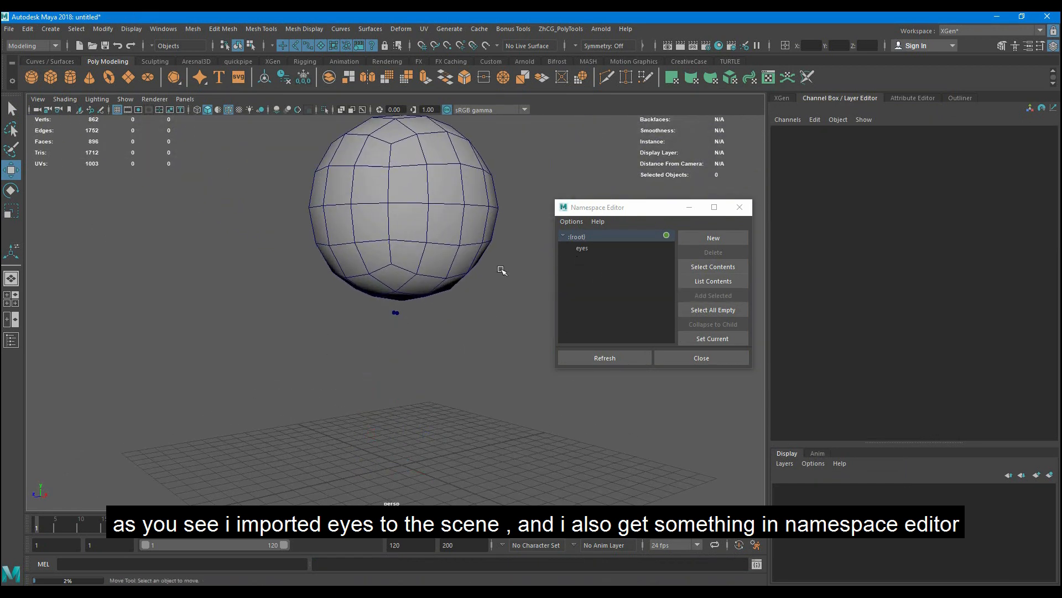
scroll(376, 299, down, 4)
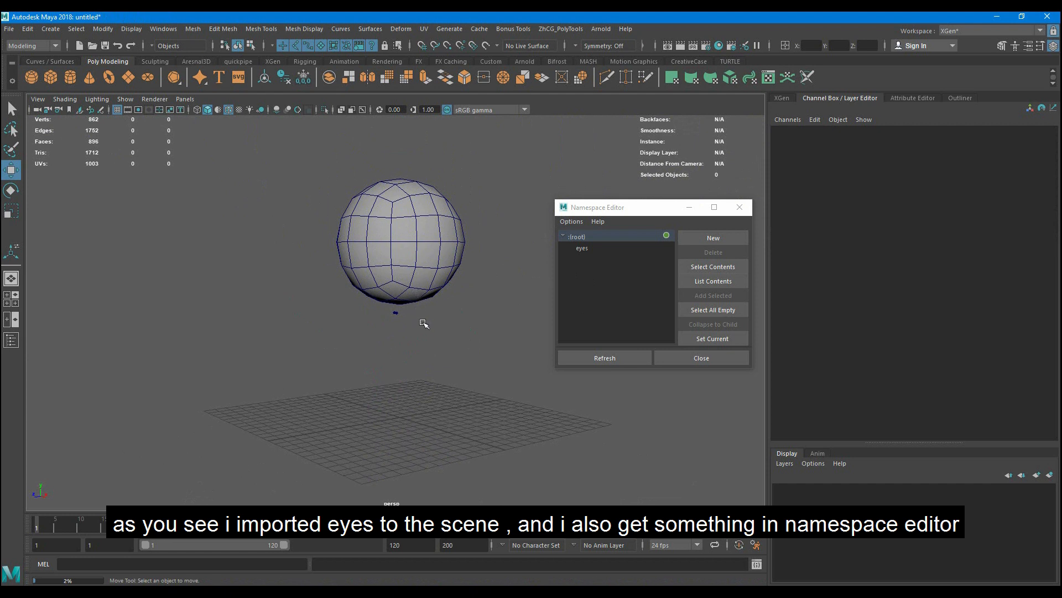
- Delete the eyes namespace by merging it with its parent, and remove the imported eyes mesh from the scene
click(588, 248)
click(699, 255)
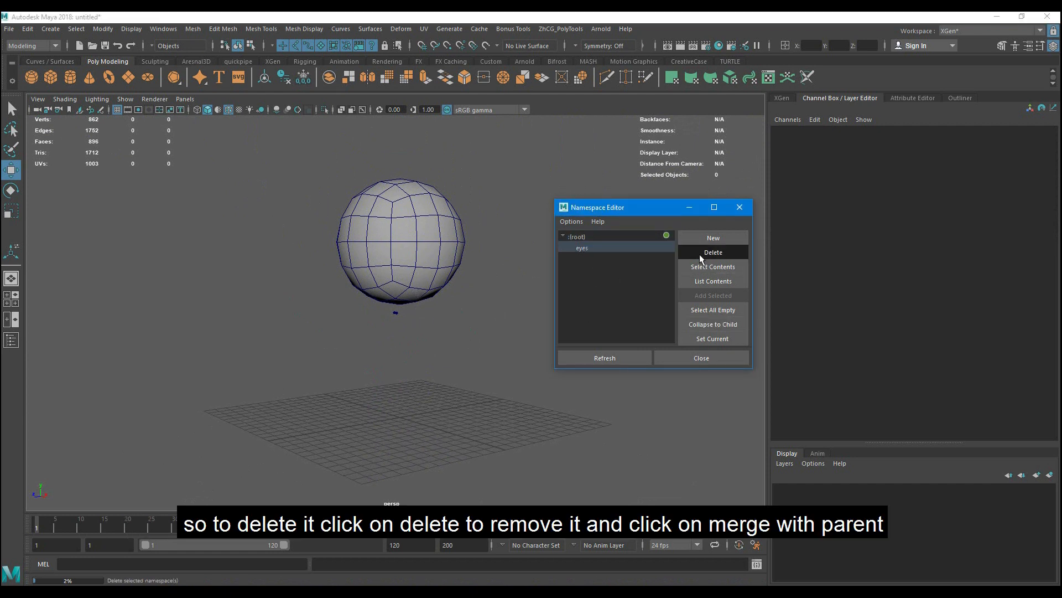
click(522, 308)
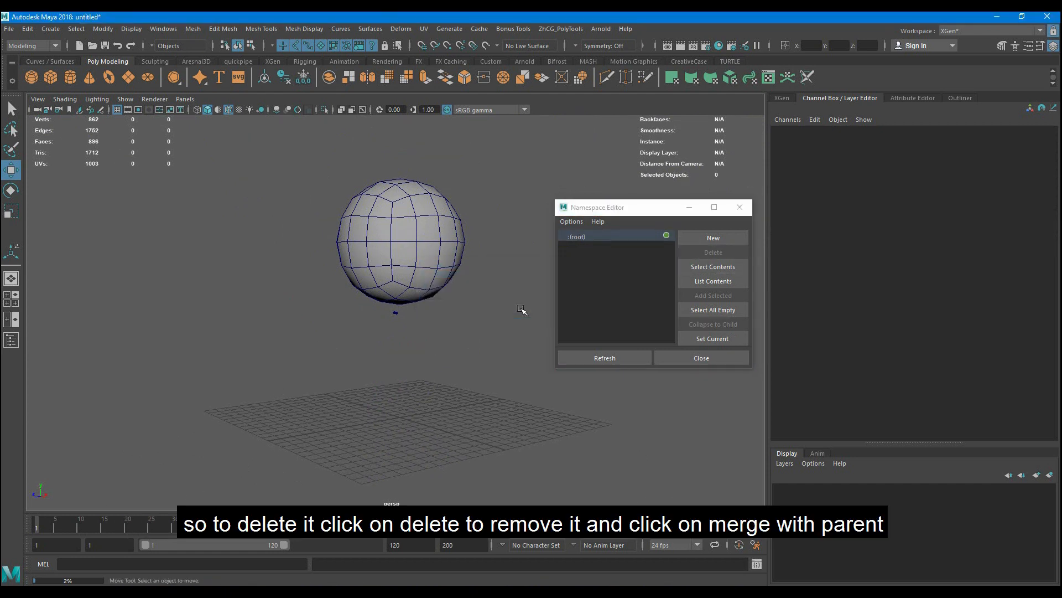
click(672, 357)
drag(379, 311, 455, 347)
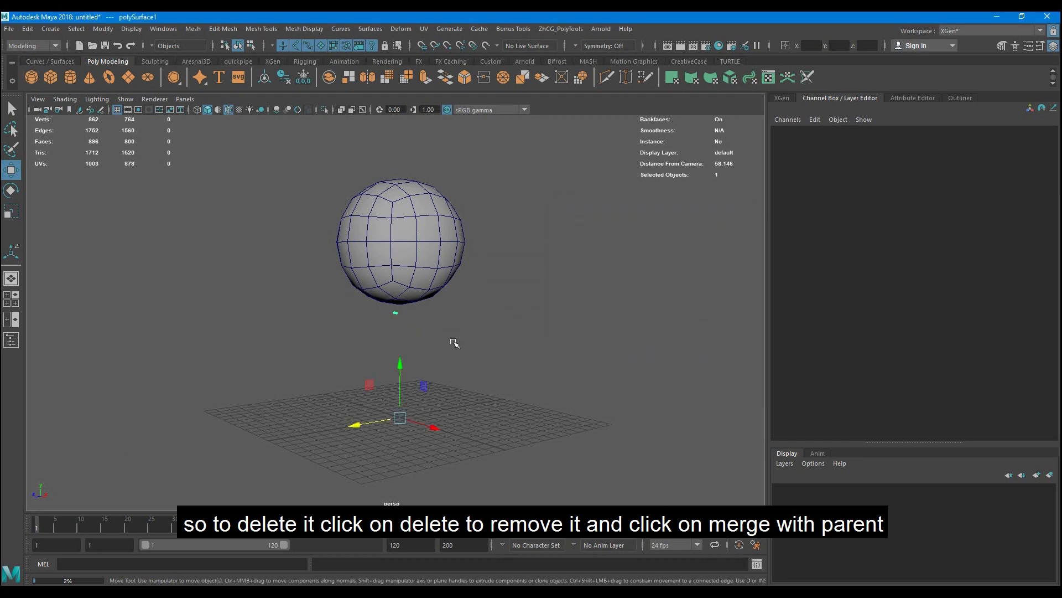
key(Delete)
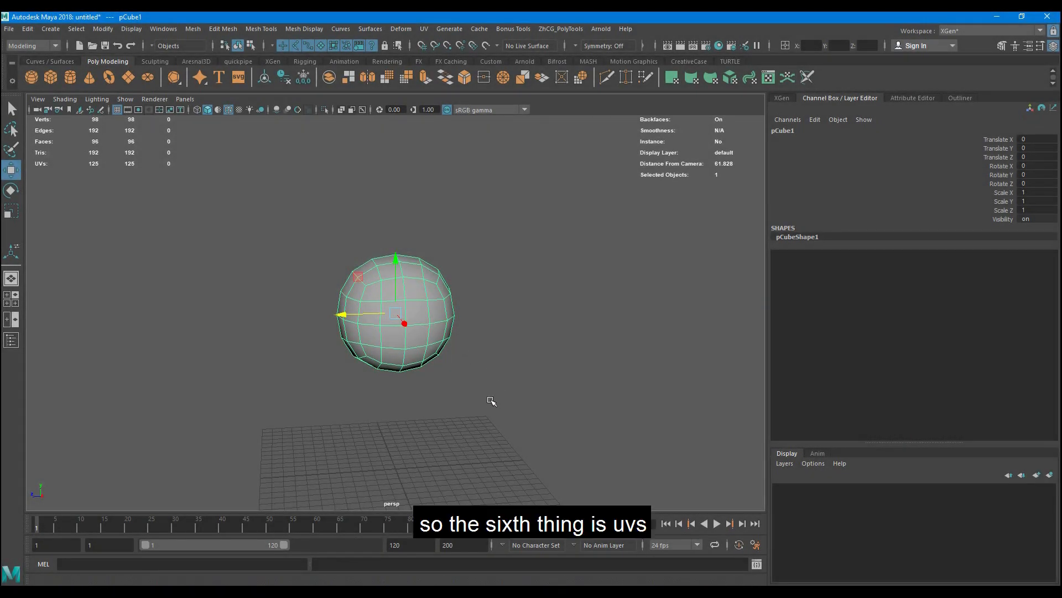
- Open the UV Editor for the selected sphere and examine how its UV layout uses the UV space
alt+drag(491, 399, 486, 356)
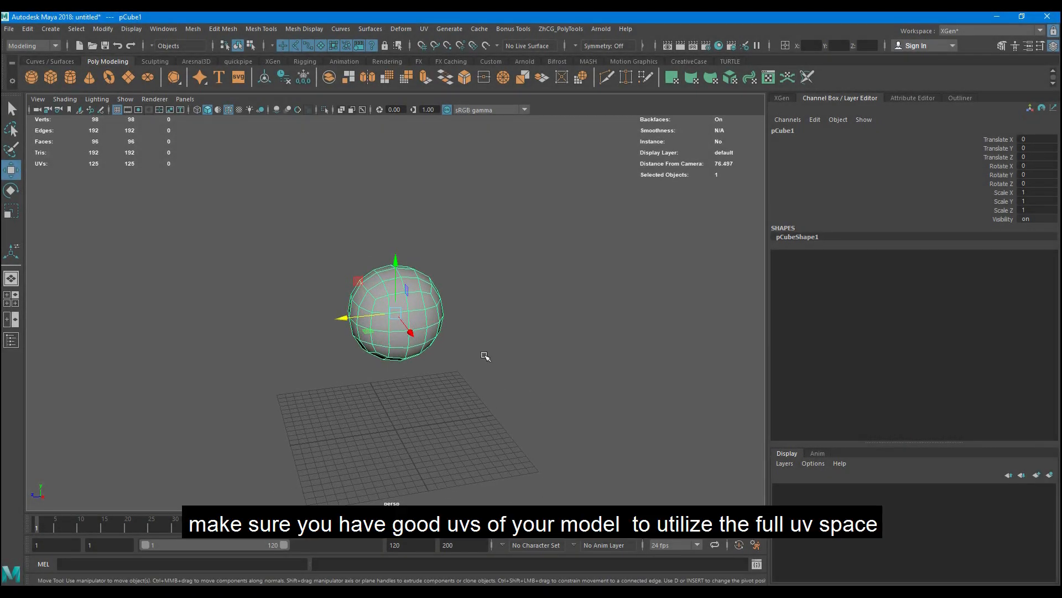
key(alt+u)
scroll(432, 351, down, 6)
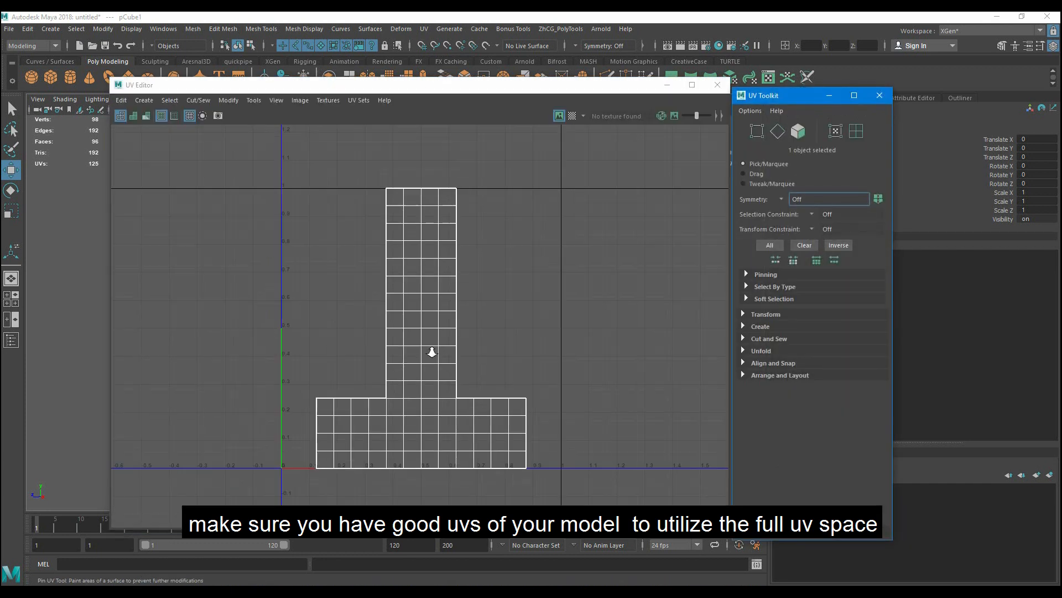
scroll(432, 353, up, 3)
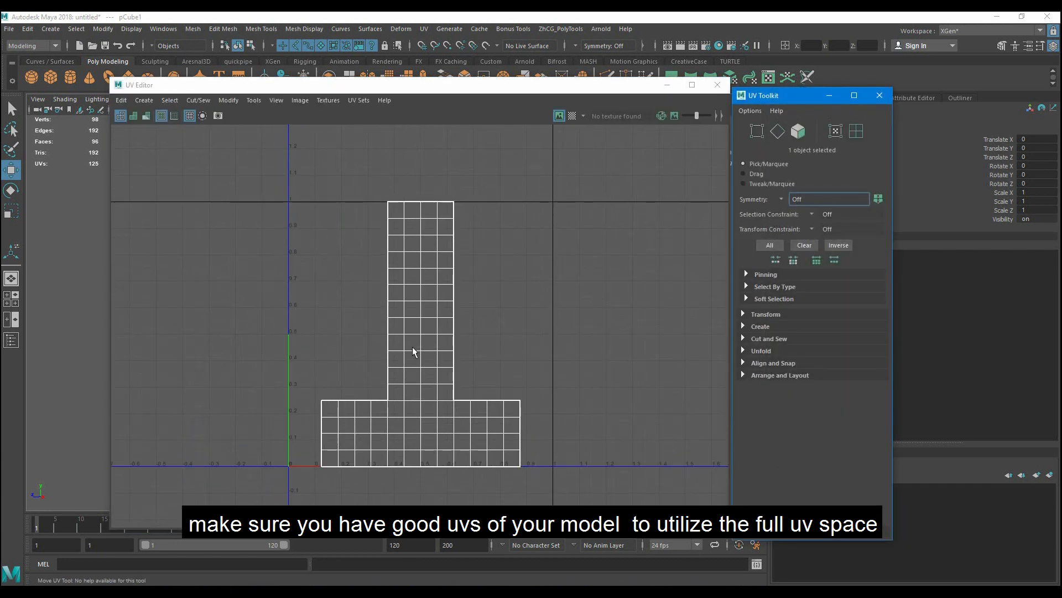
right_drag(425, 351, 467, 349)
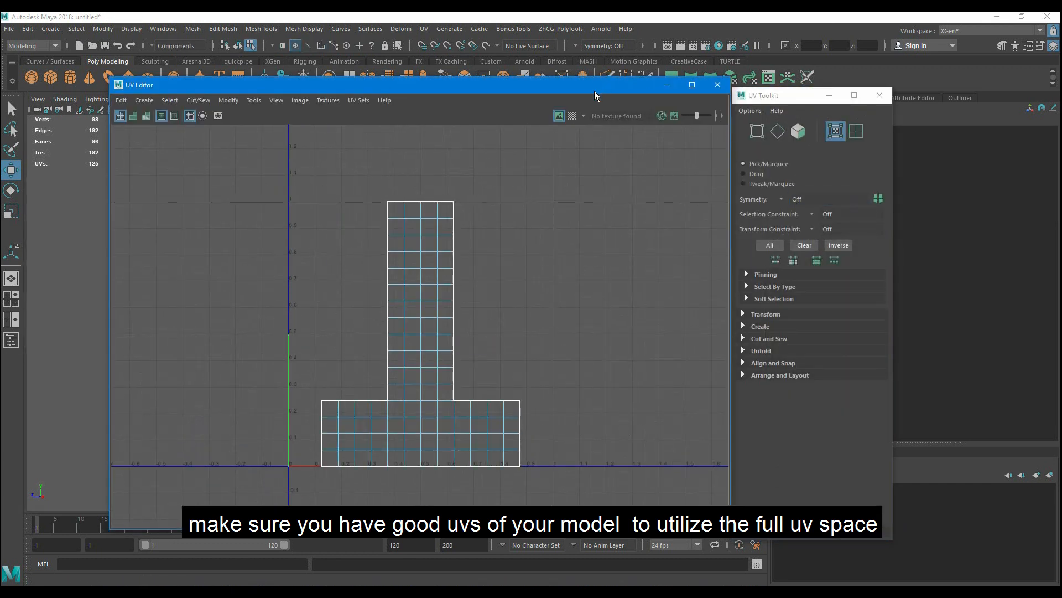
- Apply an automatic UV projection to the sphere, moving the UV Editor out of the way and back
drag(596, 87, 697, 428)
right_drag(427, 280, 486, 261)
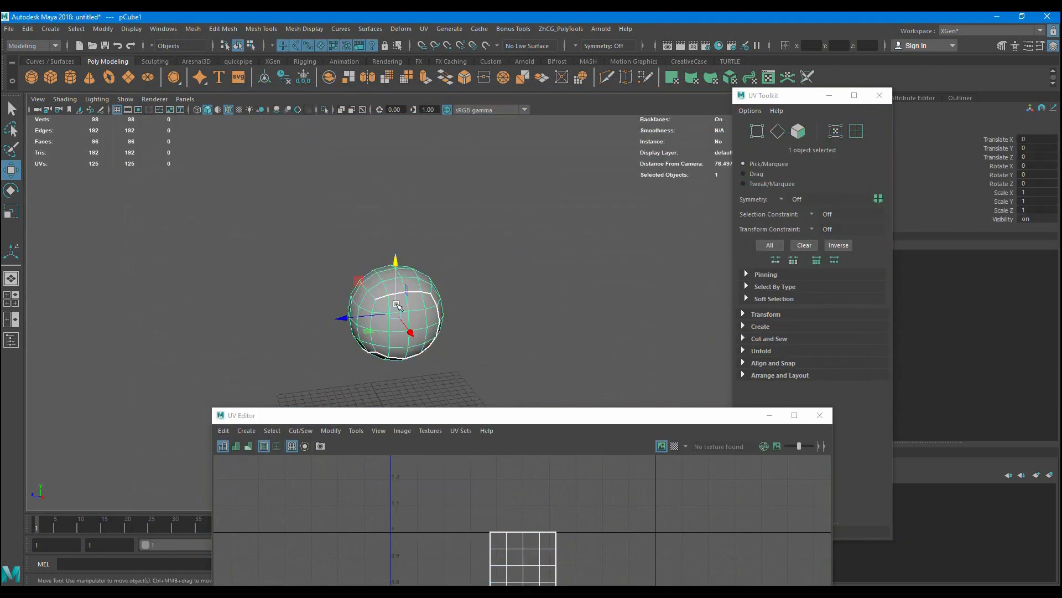
click(424, 29)
click(474, 94)
drag(658, 426, 674, 147)
- Select all the sphere's UV shells and move them about 1.1 units along positive U, outside the 0–1 quadrant
key(w)
click(726, 305)
scroll(525, 370, up, 2)
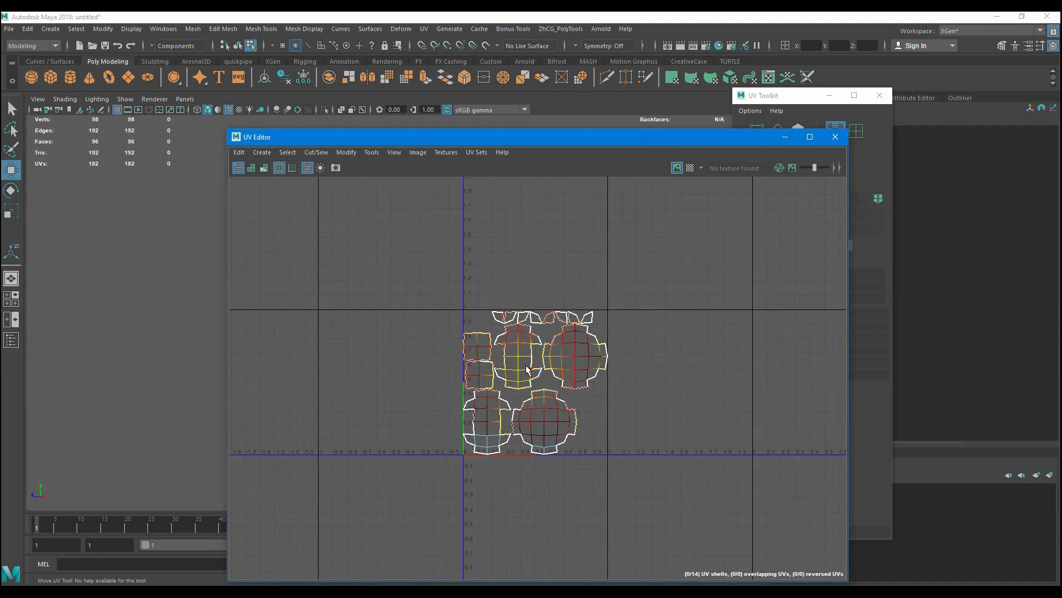
drag(401, 236, 704, 511)
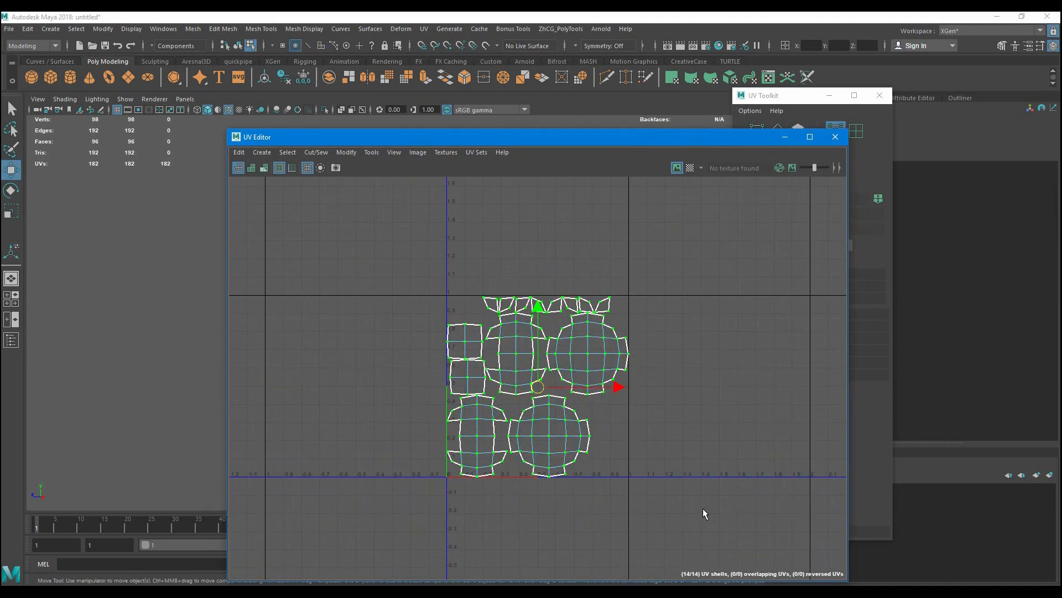
drag(593, 385, 798, 381)
- Examine the borders of the empty 0–1 UV quadrant against the UV shells placed outside it
scroll(730, 416, up, 4)
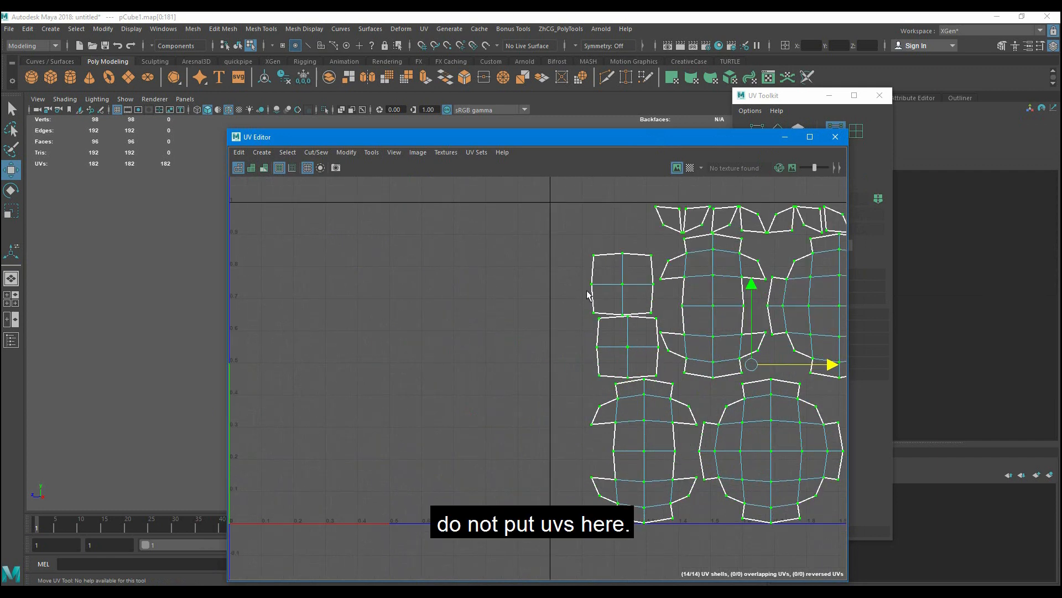
scroll(582, 359, down, 2)
alt+middle_drag(576, 361, 648, 342)
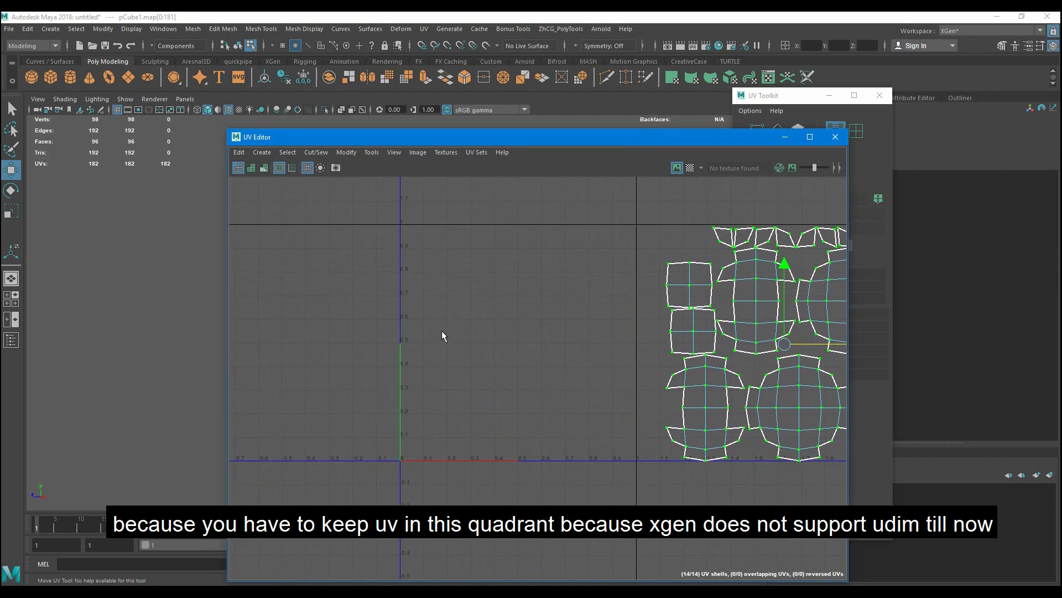
scroll(468, 447, up, 2)
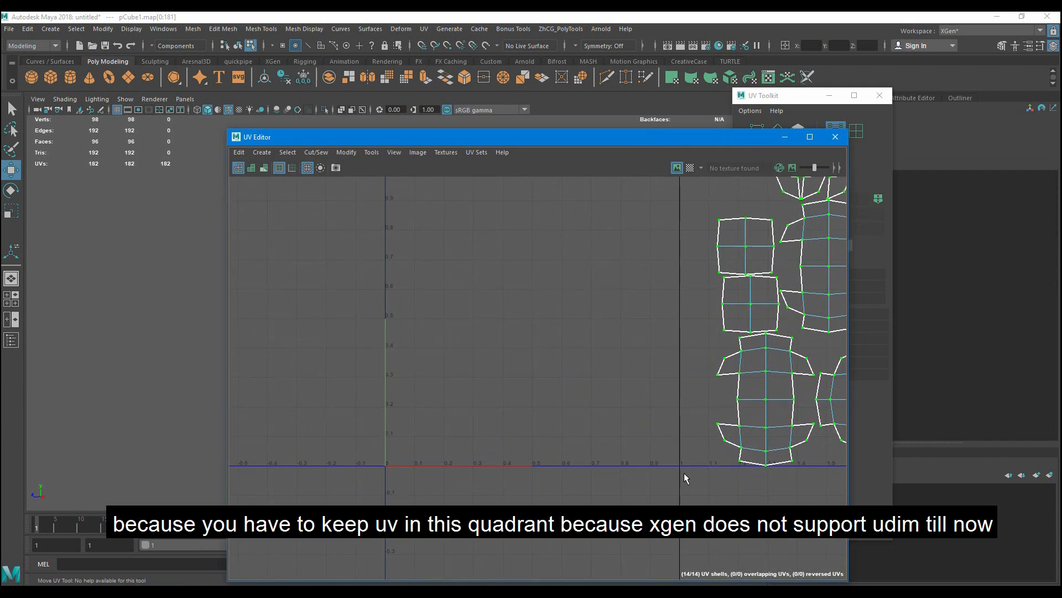
alt+middle_drag(386, 180, 390, 244)
scroll(467, 382, down, 2)
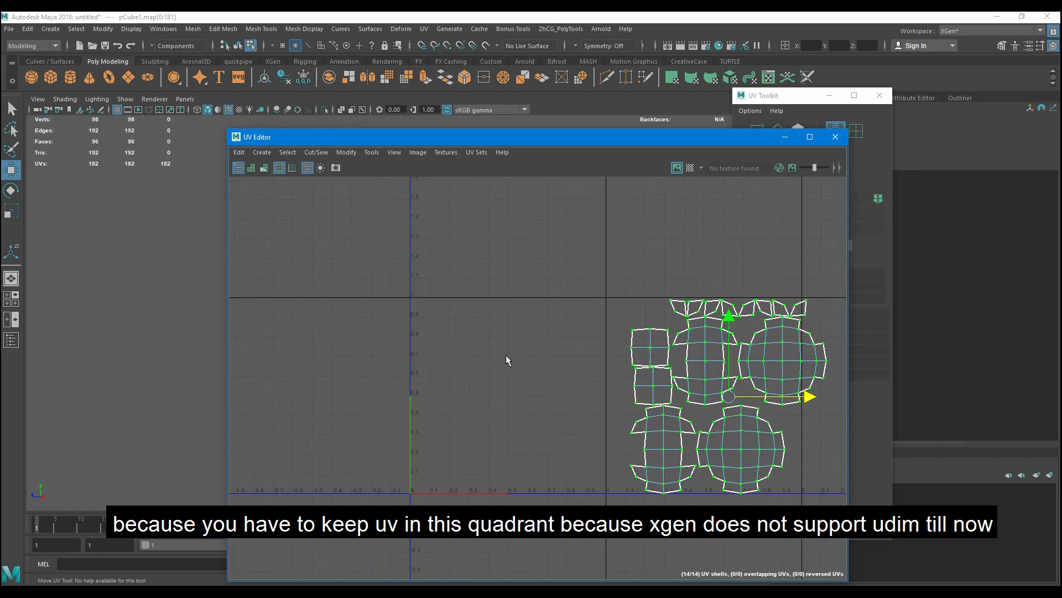
scroll(650, 368, down, 1)
- Run the UV Layout operation on all selected shells to pack them
shift+right_click(650, 294)
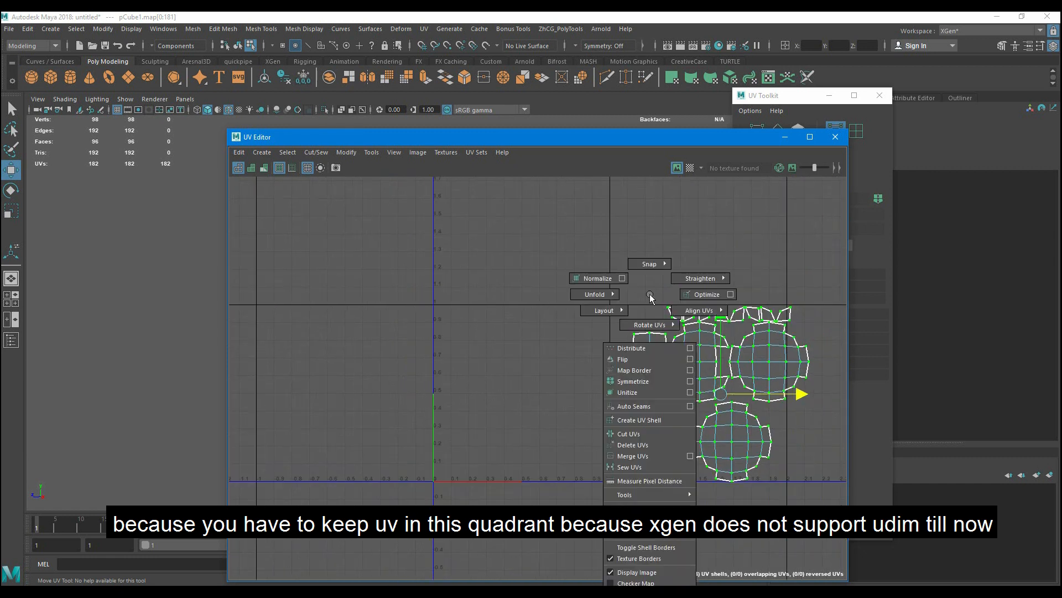
mouse_move(596, 306)
click(559, 320)
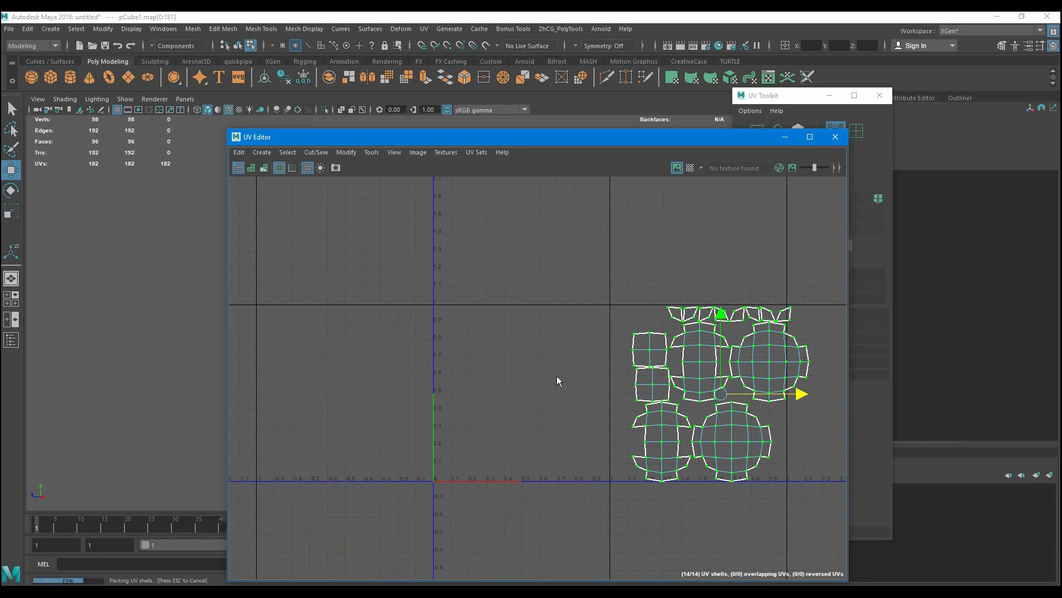
- Deselect the sphere's UV shells and examine how the packed layout fills the 0–1 quadrant
scroll(557, 377, down, 2)
click(612, 330)
scroll(570, 373, up, 3)
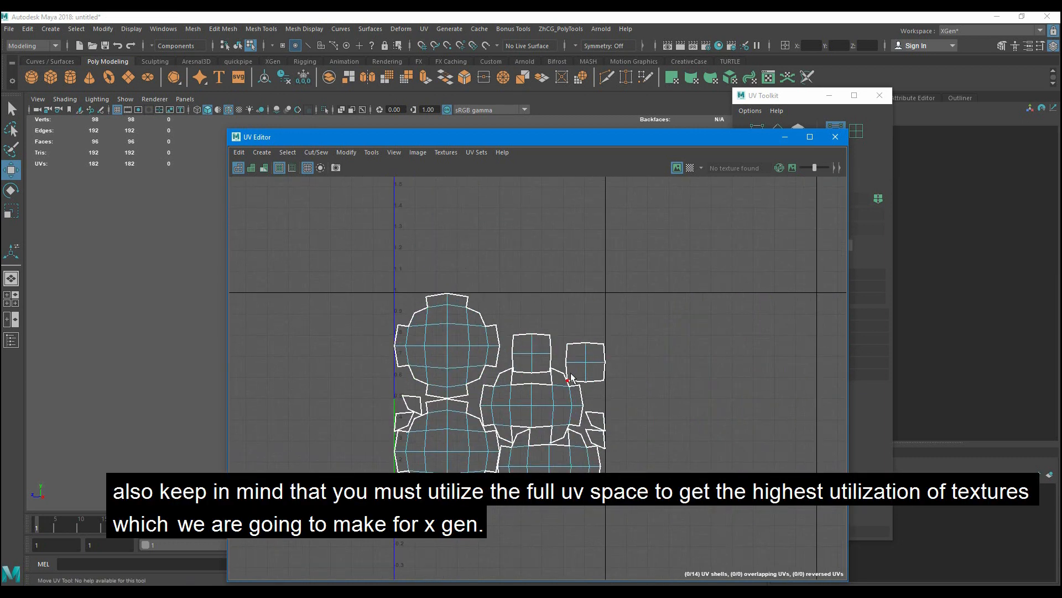
scroll(571, 373, up, 3)
alt+middle_drag(590, 366, 607, 329)
scroll(588, 390, up, 1)
scroll(587, 390, down, 4)
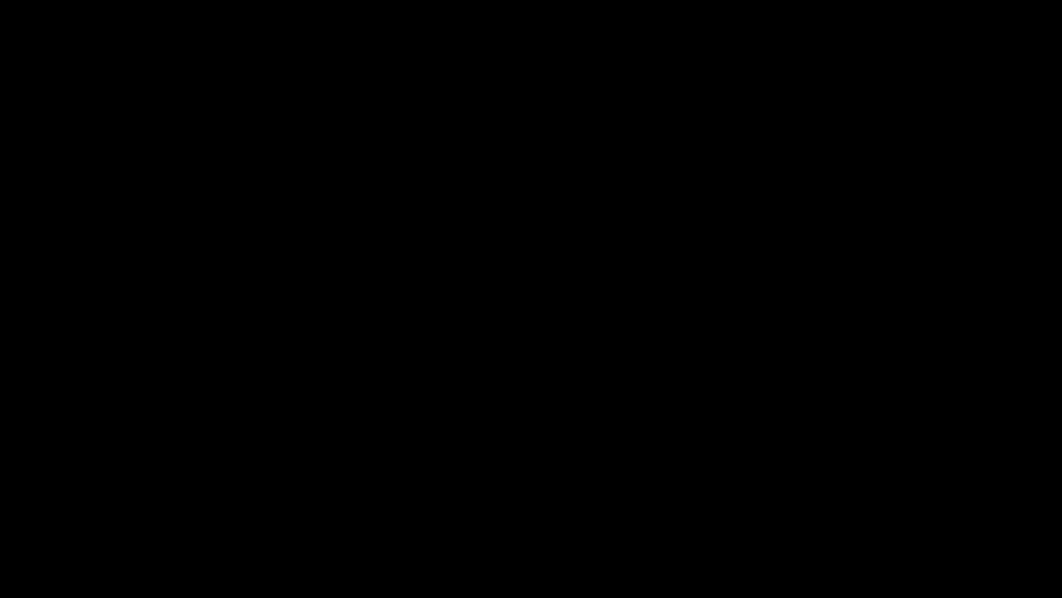
scroll(410, 370, up, 3)
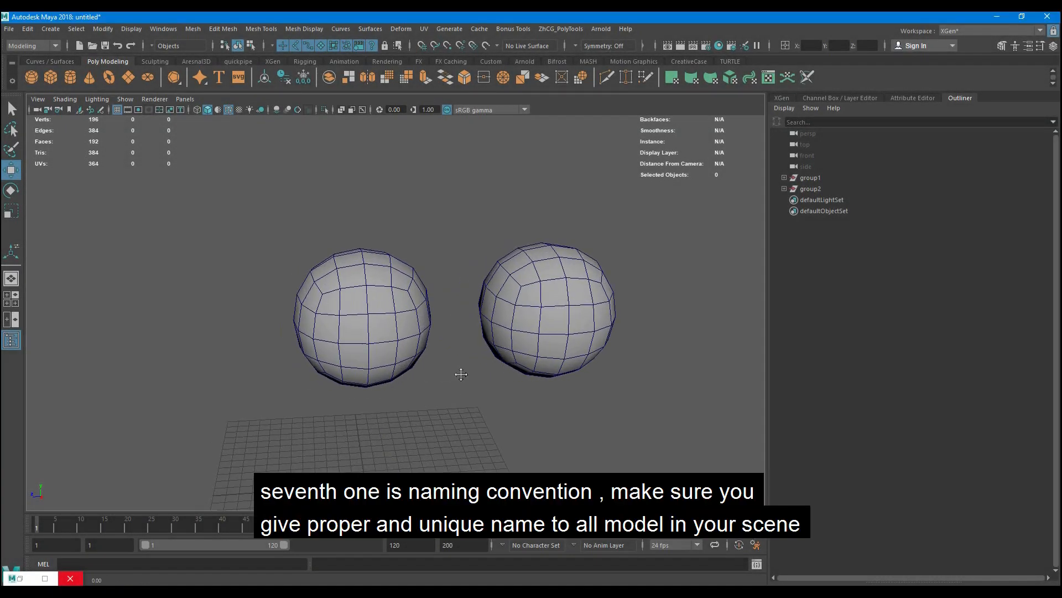
- Expand both group1 and group2 in the scene hierarchy to show their child meshes
alt+middle_drag(458, 371, 517, 363)
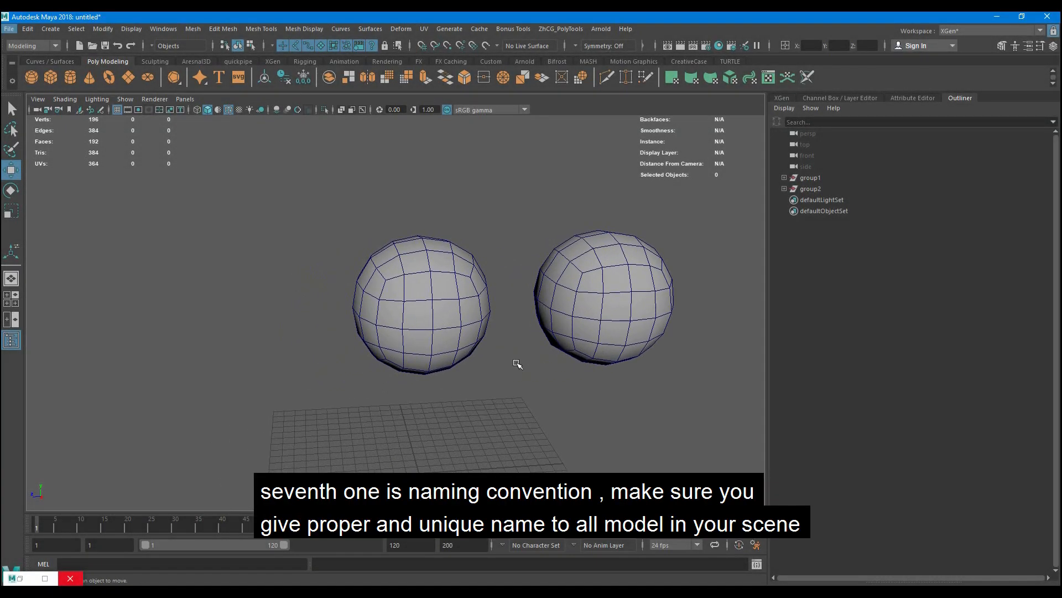
click(820, 179)
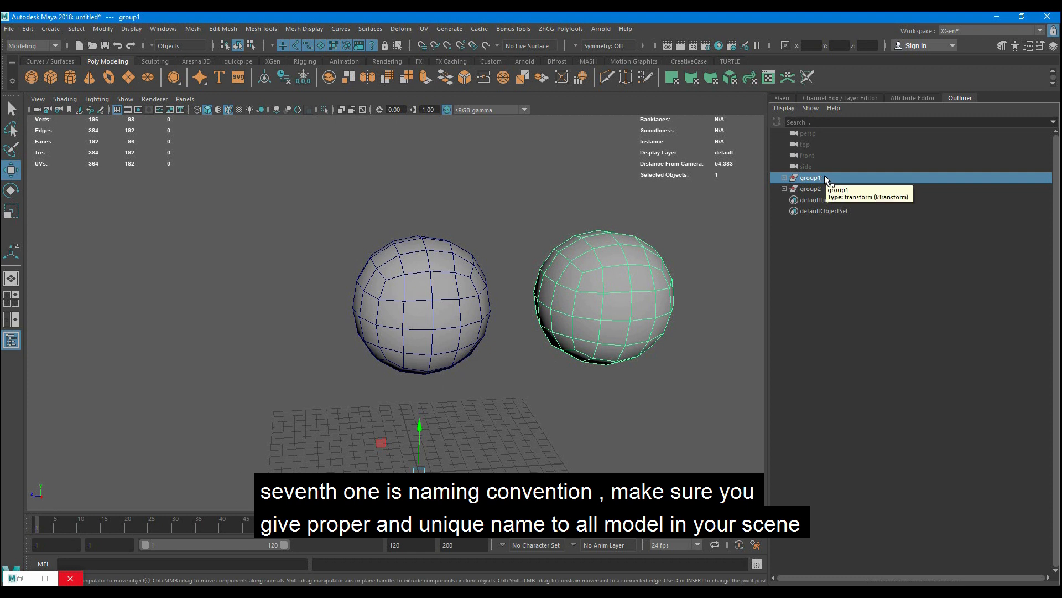
click(784, 178)
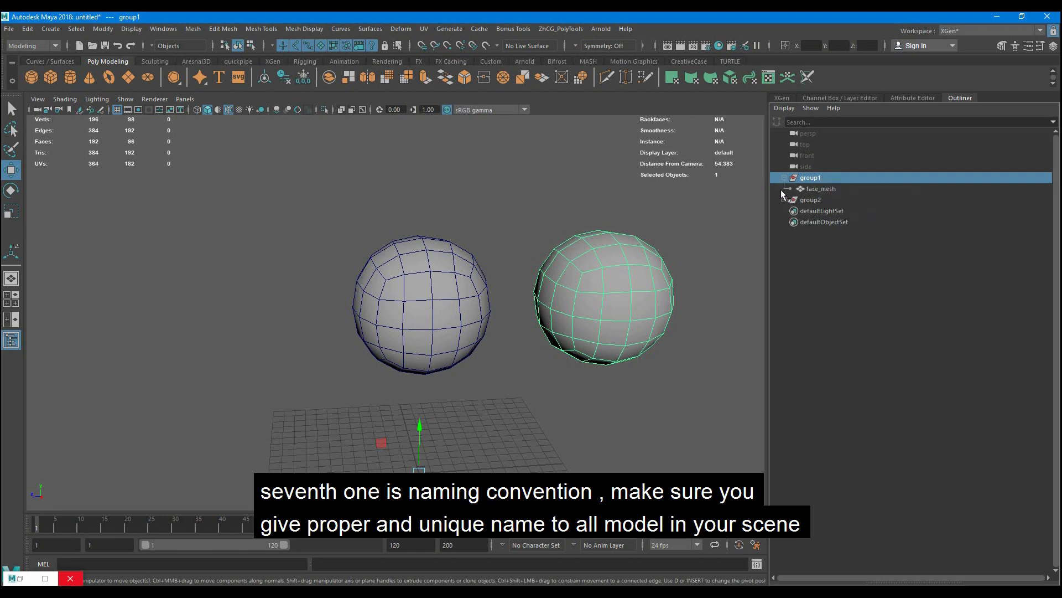
click(784, 200)
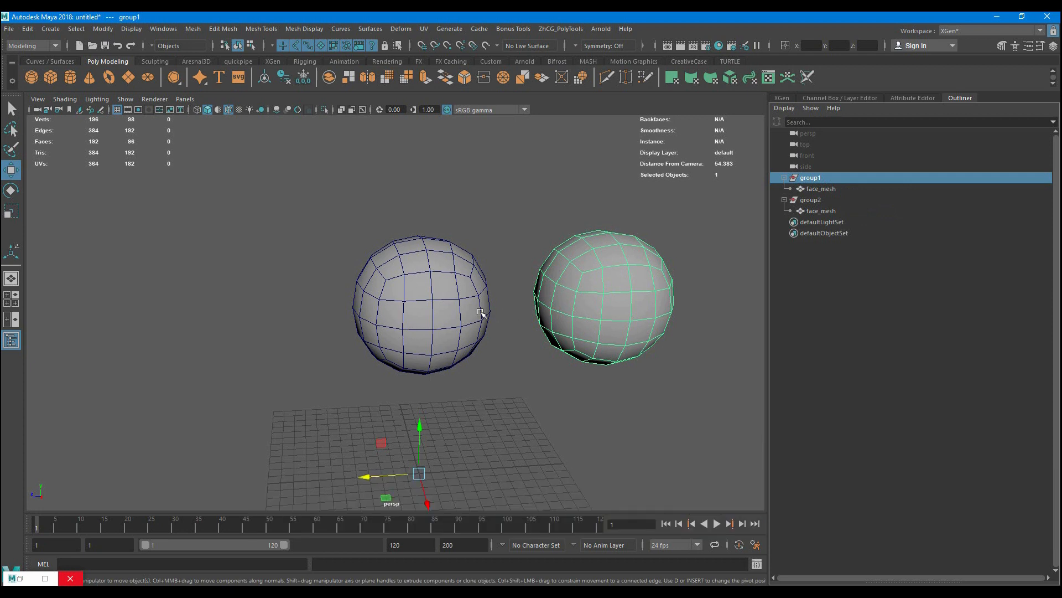
alt+drag(521, 365, 474, 370)
- Rename the face_mesh object under group1 to face_01_mesh and clear the selection
click(821, 189)
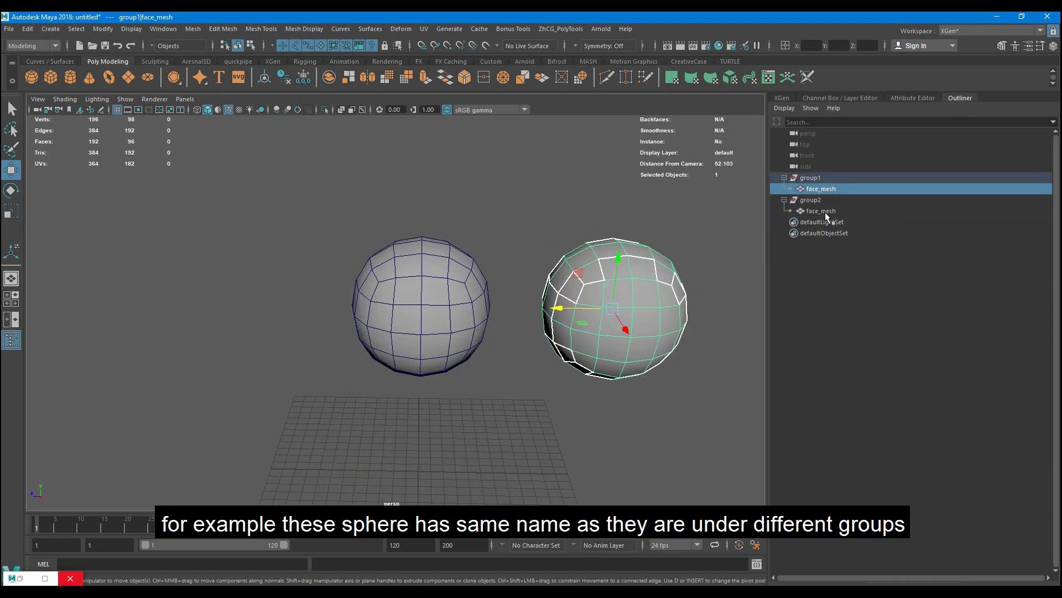
double_click(845, 189)
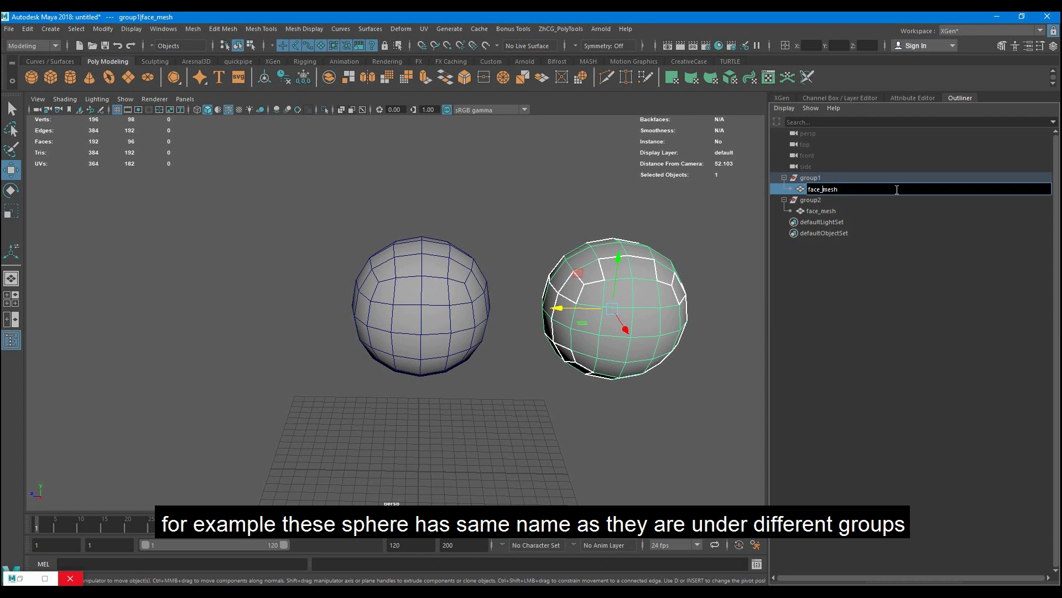
text(01_)
click(865, 278)
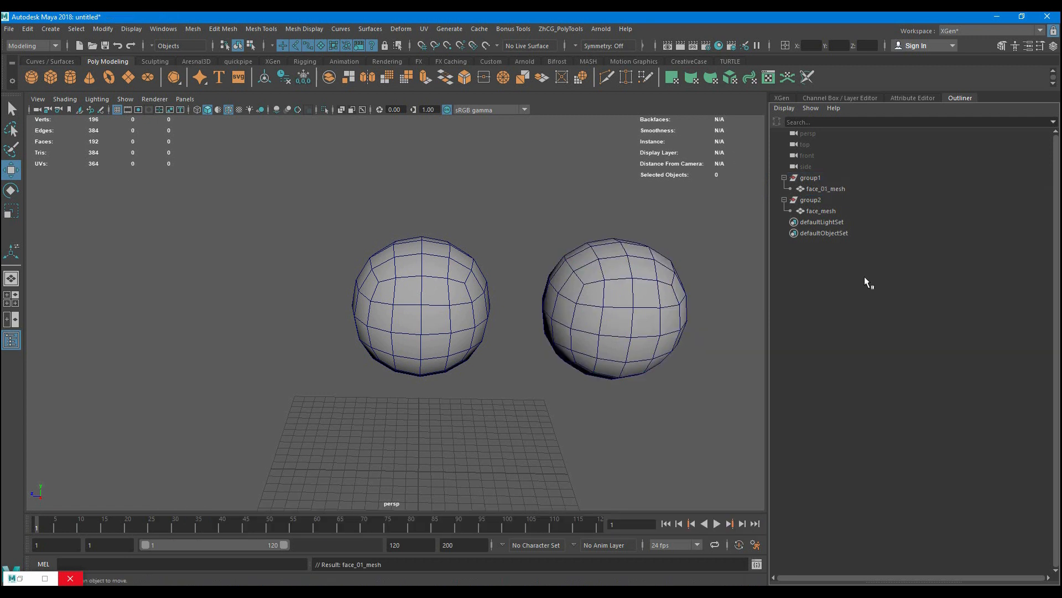
- Rename group1 to face_grp
double_click(831, 178)
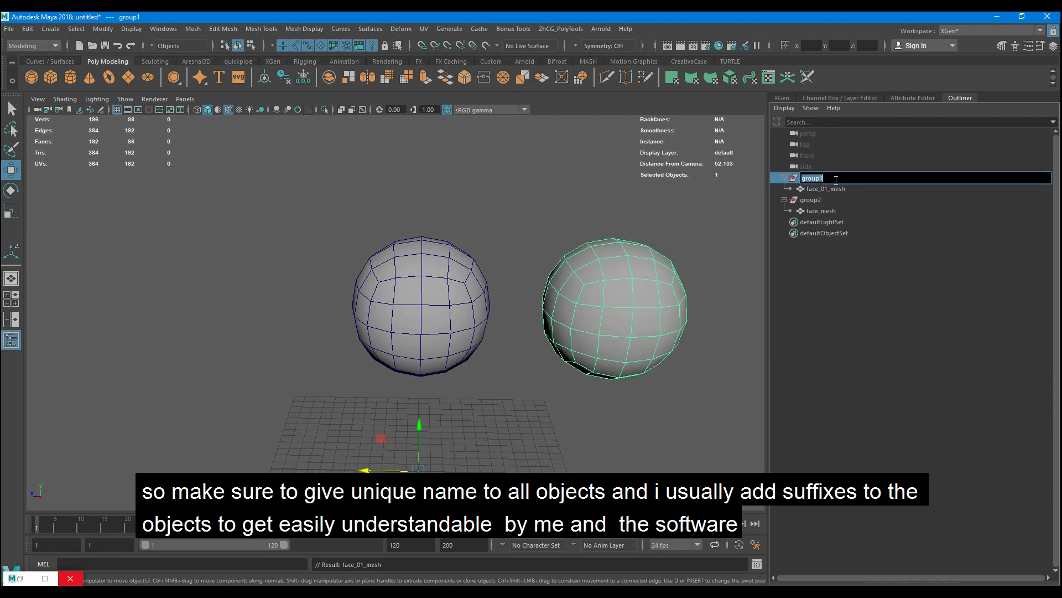
text(face)
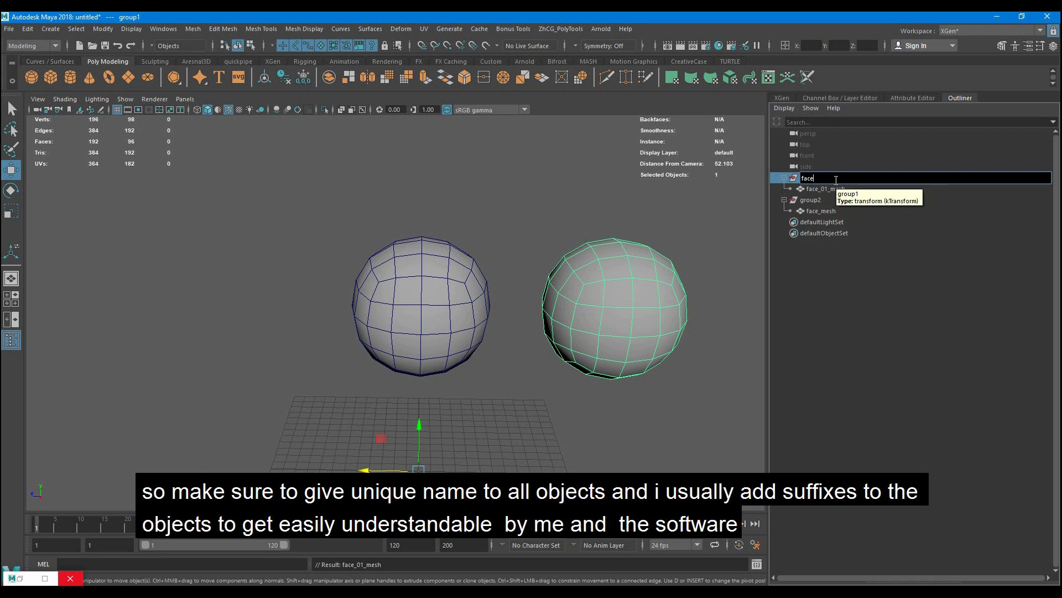
text(_grp)
key(Return)
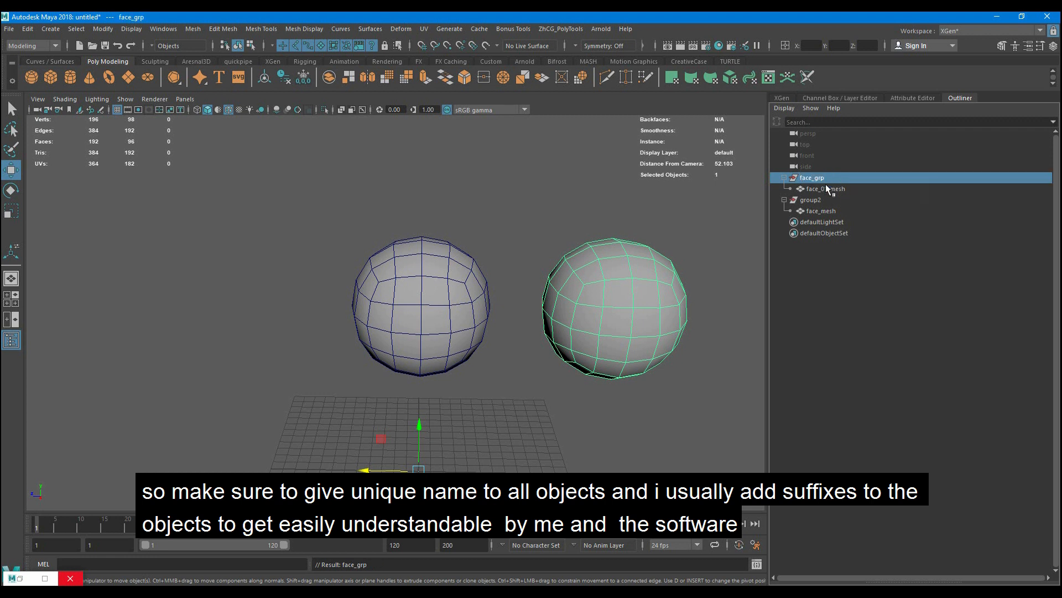
- Rename group2 to face_01_grp and clear the selection
double_click(826, 200)
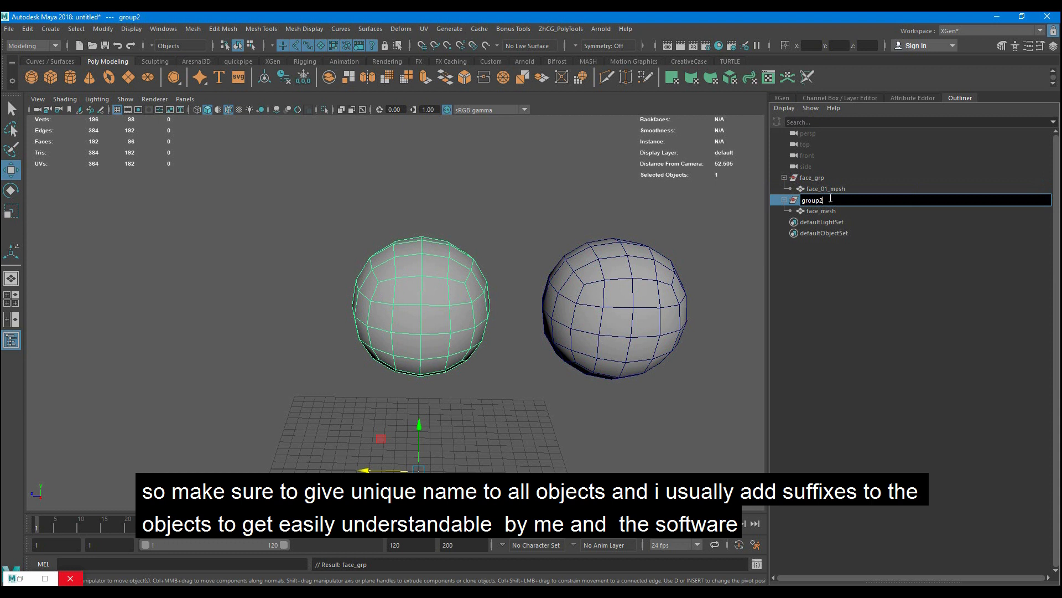
drag(830, 198, 806, 201)
text(face_01_grp)
key(Return)
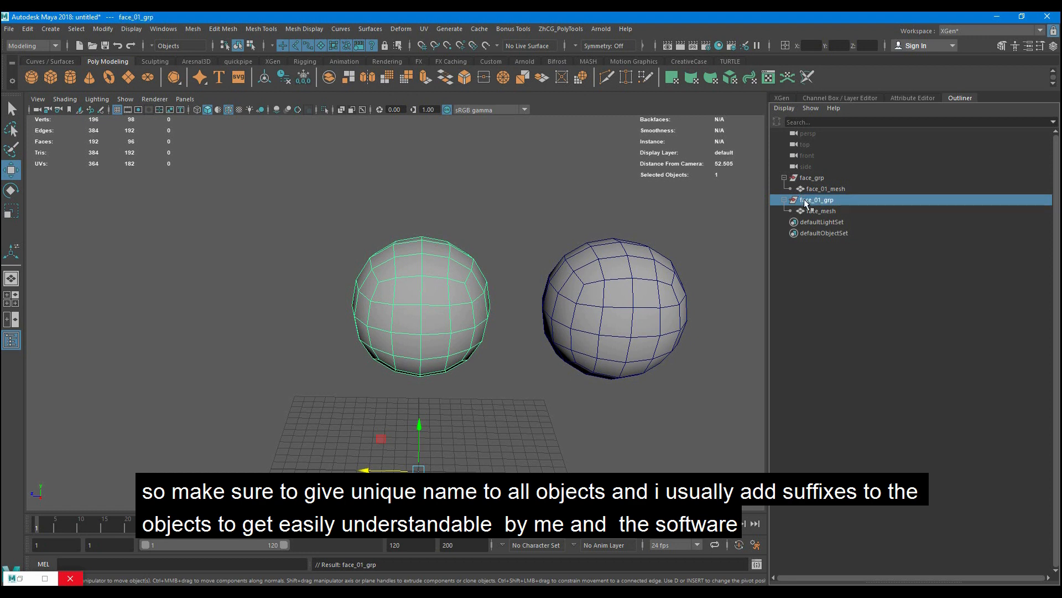
click(680, 376)
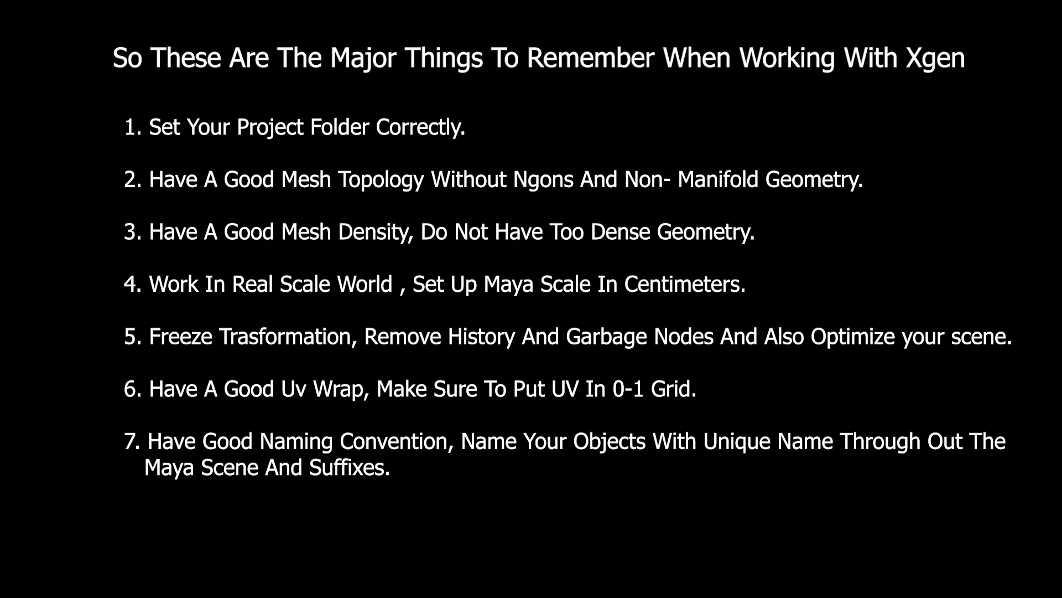